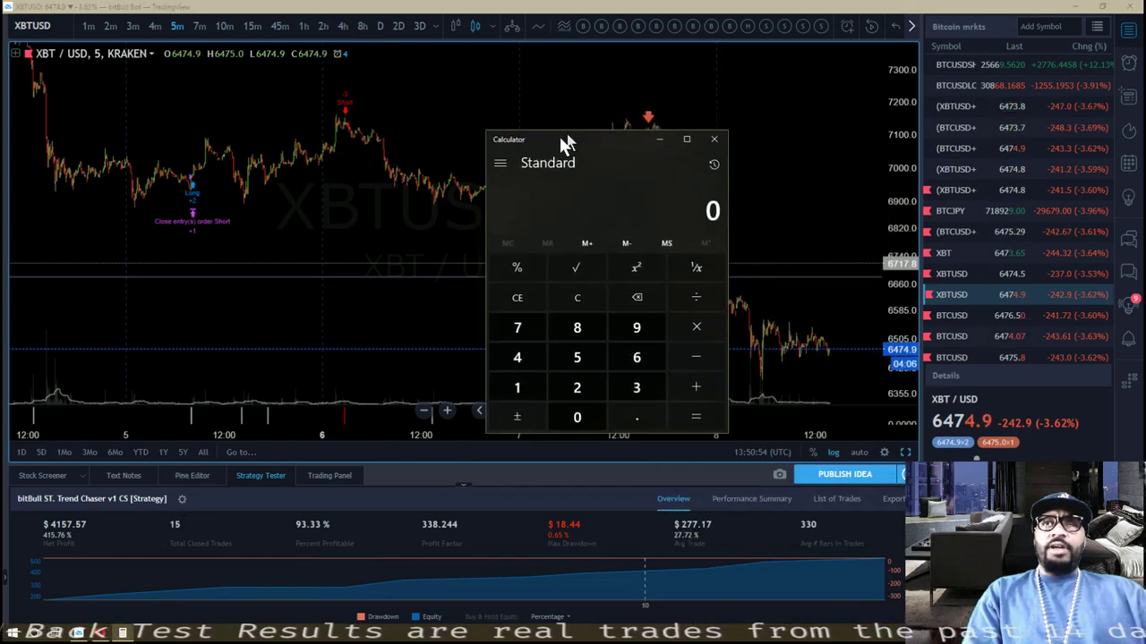
Step: Close the calculator, then shrink the TradingView window to reveal BitMEX and show its alerts list
key("alt+F4")
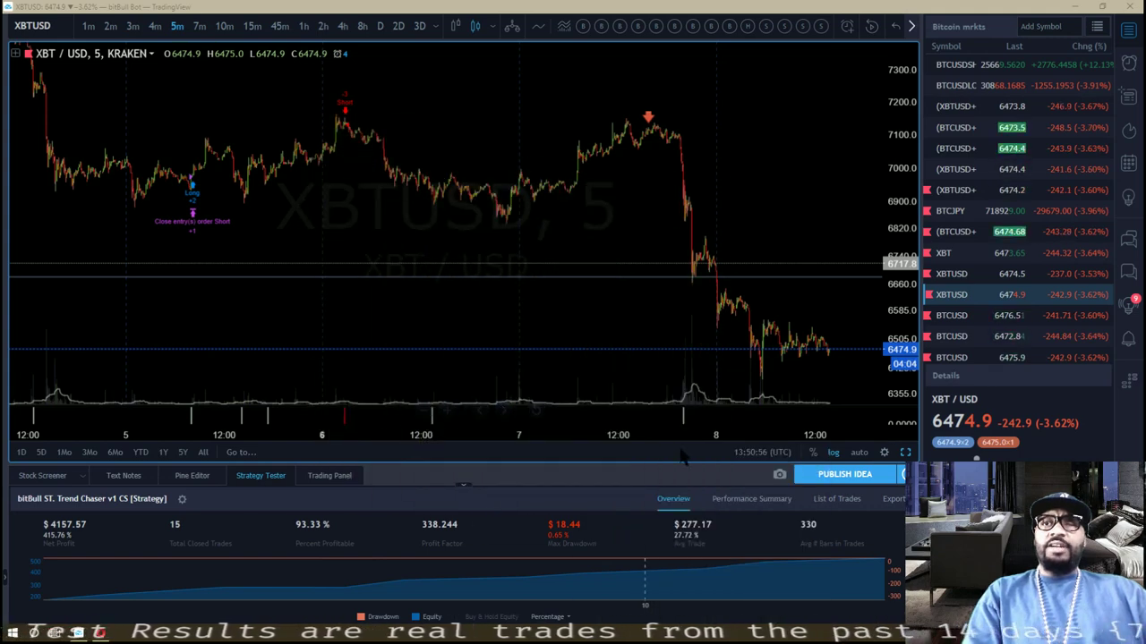
left_click(1100, 7)
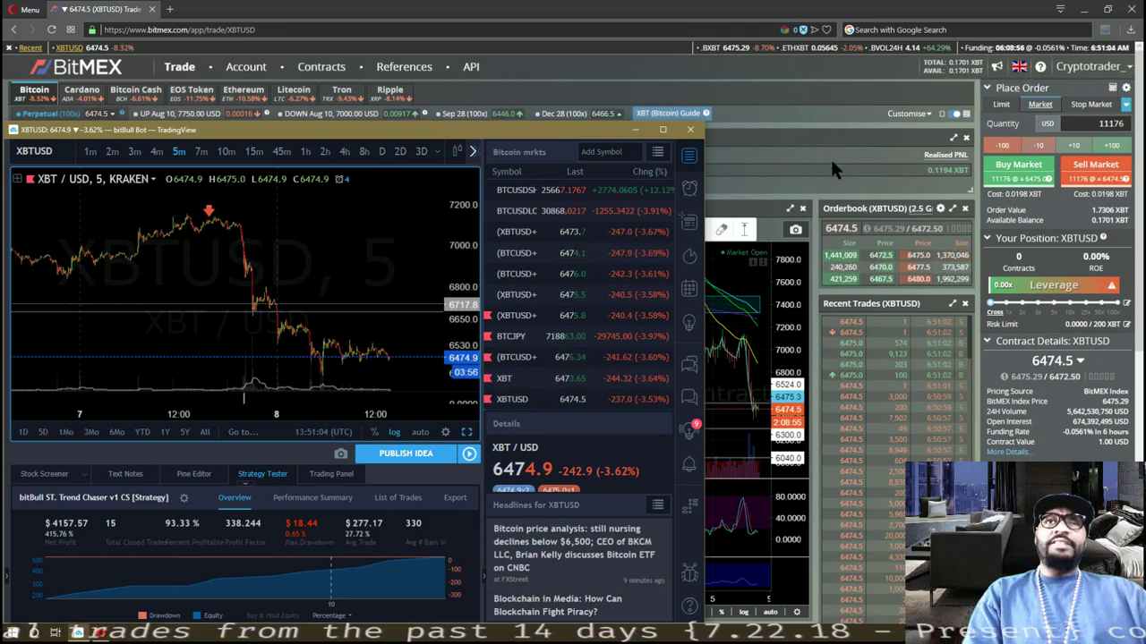
left_click(690, 188)
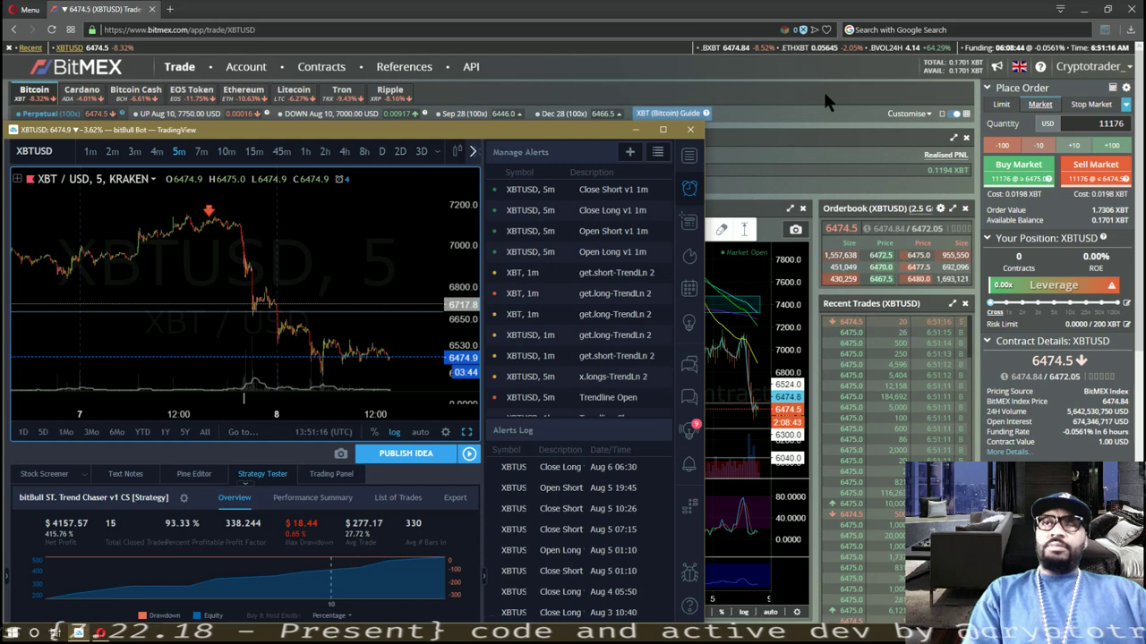
Step: Open the XBTUSD 5m Open Long v1 alert, review the end of its order message, save it and hide the alerts list
mouse_move(643, 260)
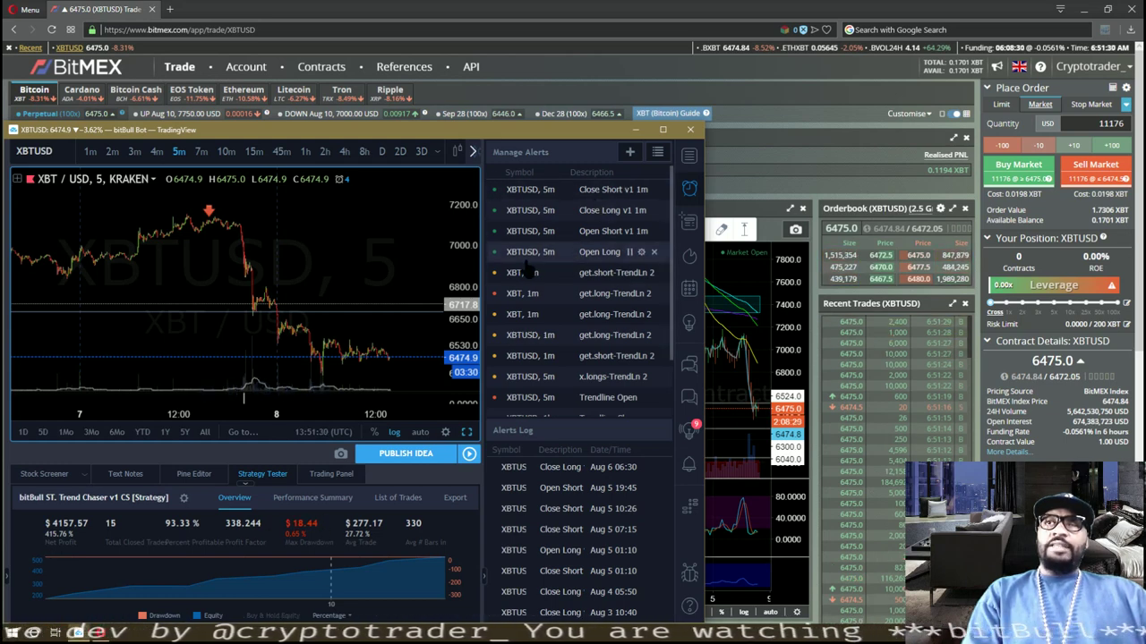
mouse_move(606, 257)
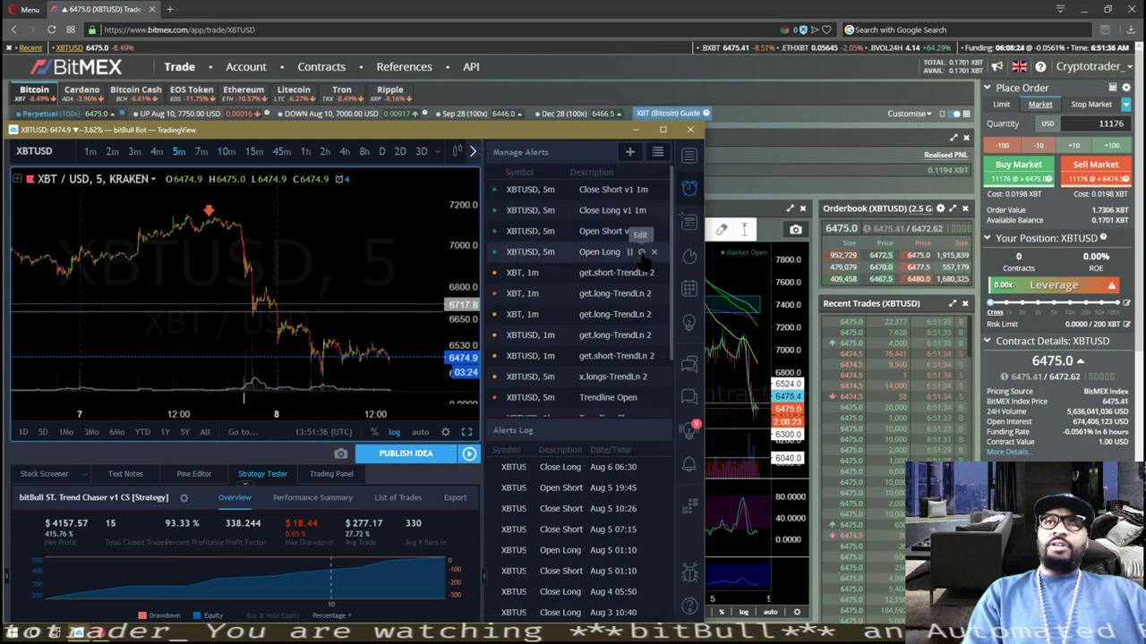
left_click(641, 252)
scroll(374, 562, "down", 3)
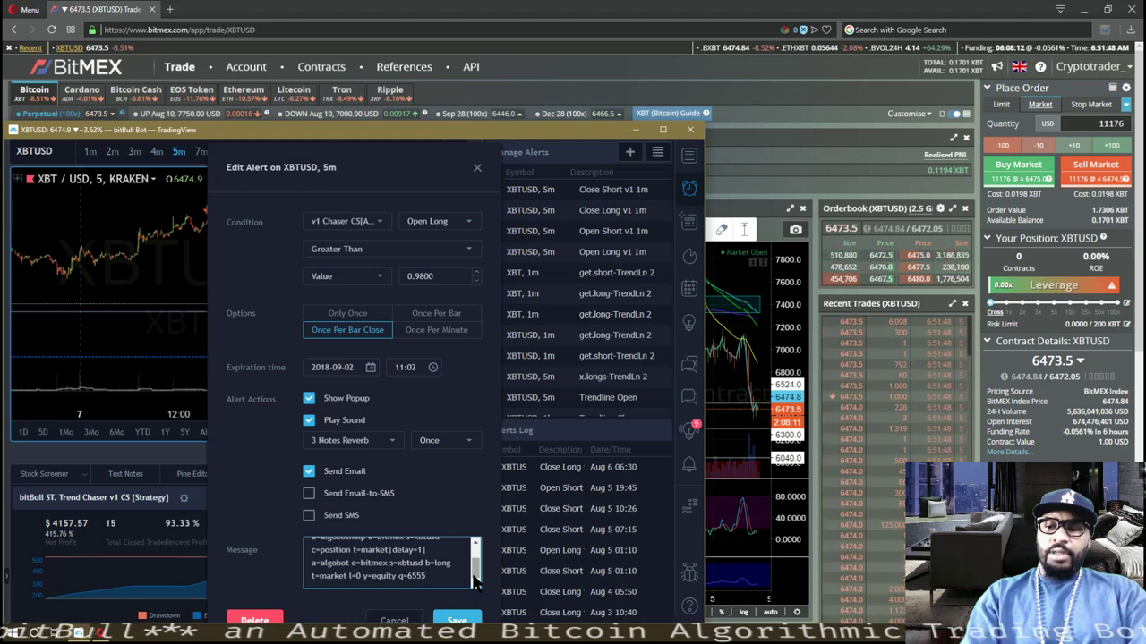
type("%")
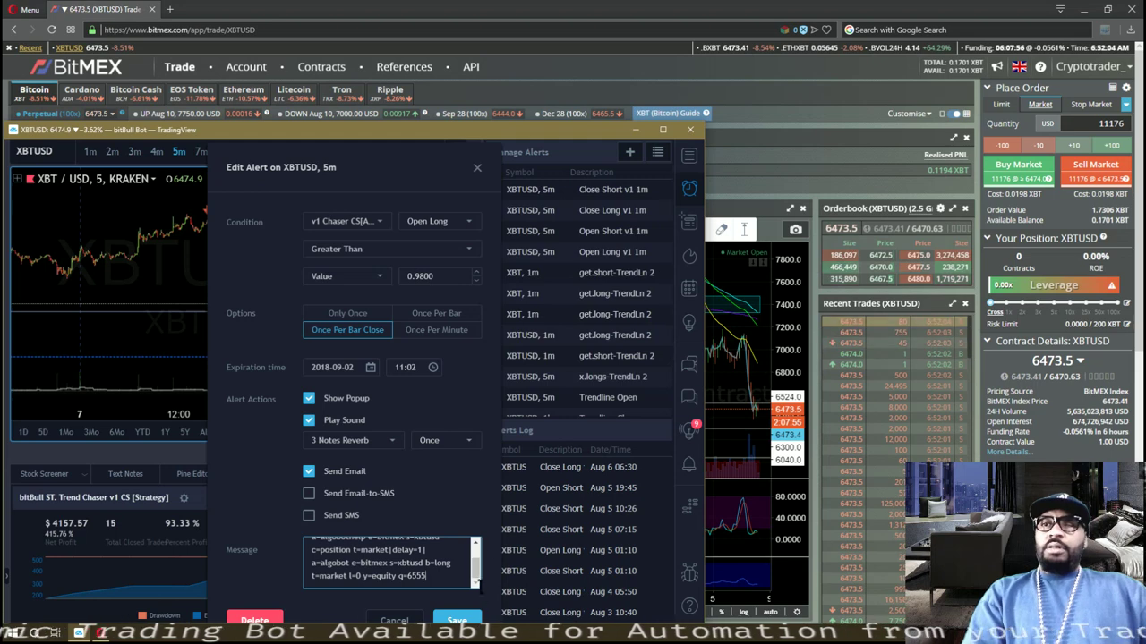
left_click(457, 620)
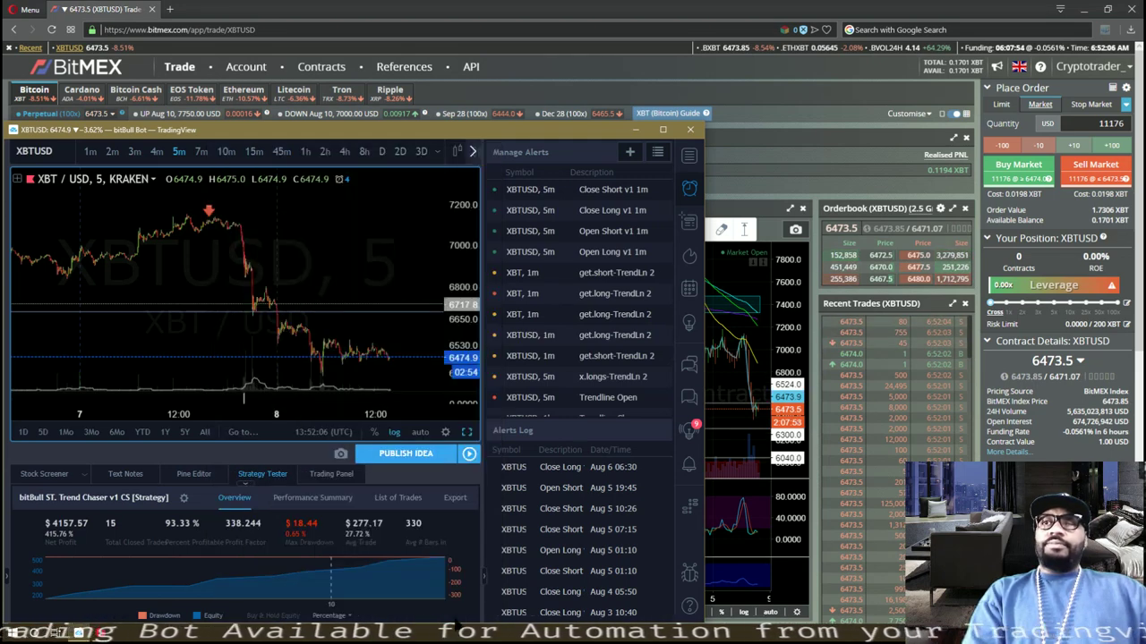
left_click(688, 188)
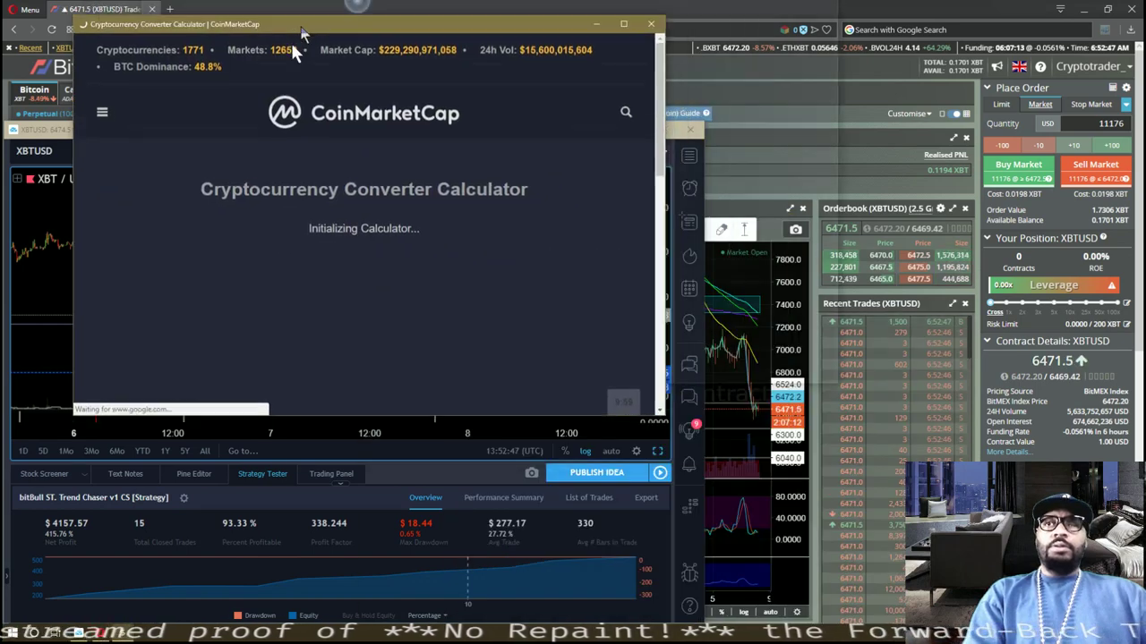
Step: Convert 0.1707 Bitcoin to USD in the CoinMarketCap converter and close the converter window
left_click_drag(290, 41, 414, 134)
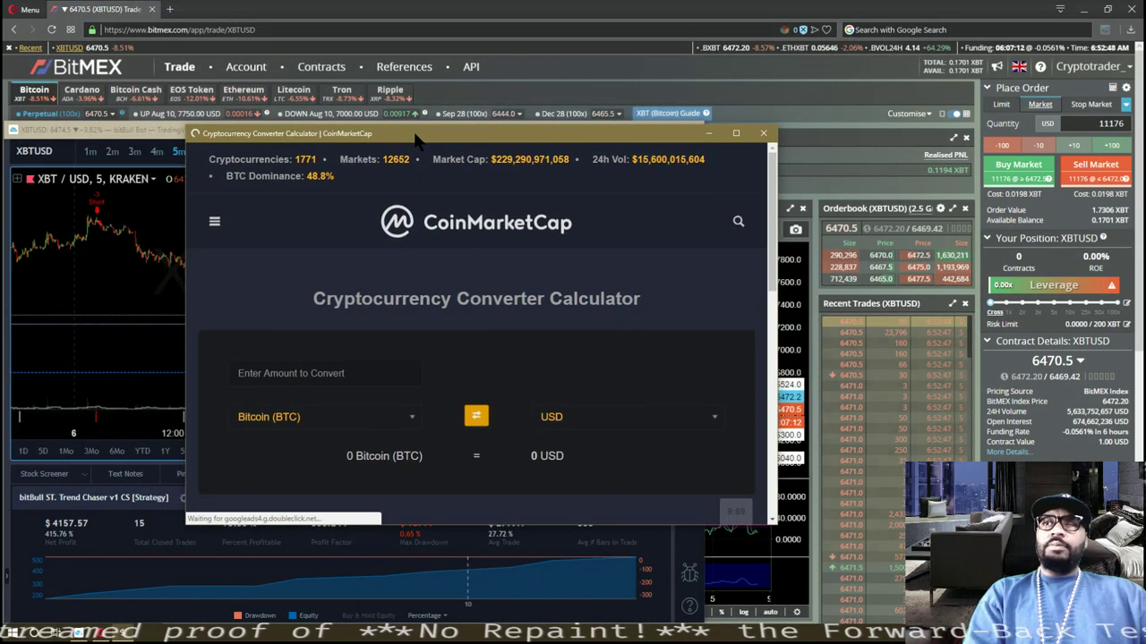
left_click(298, 374)
type(".17")
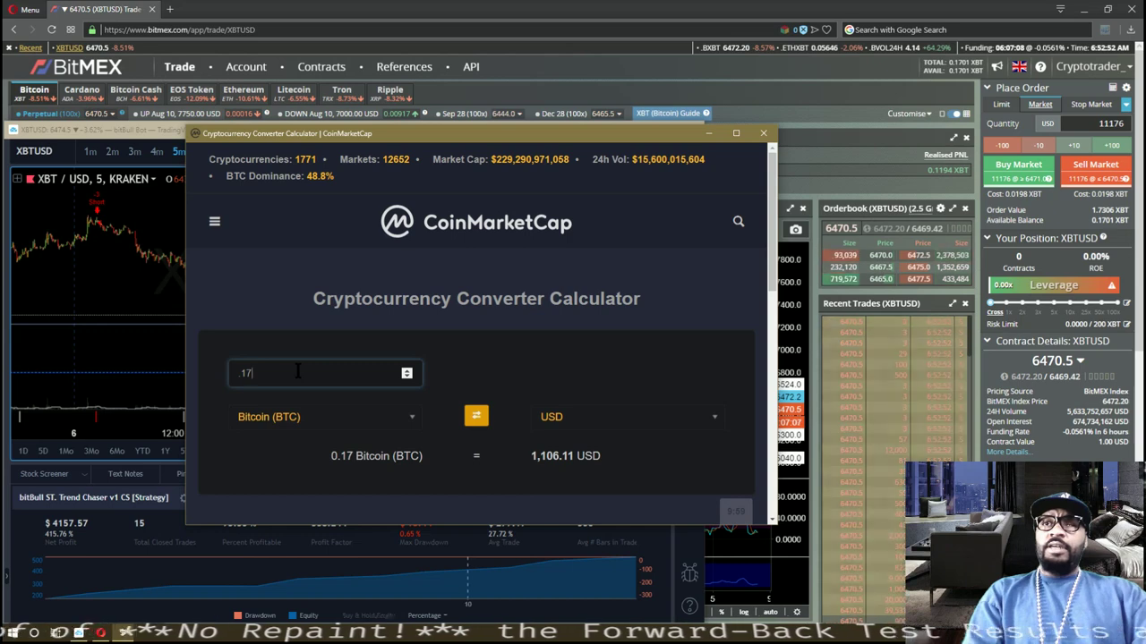
type("07")
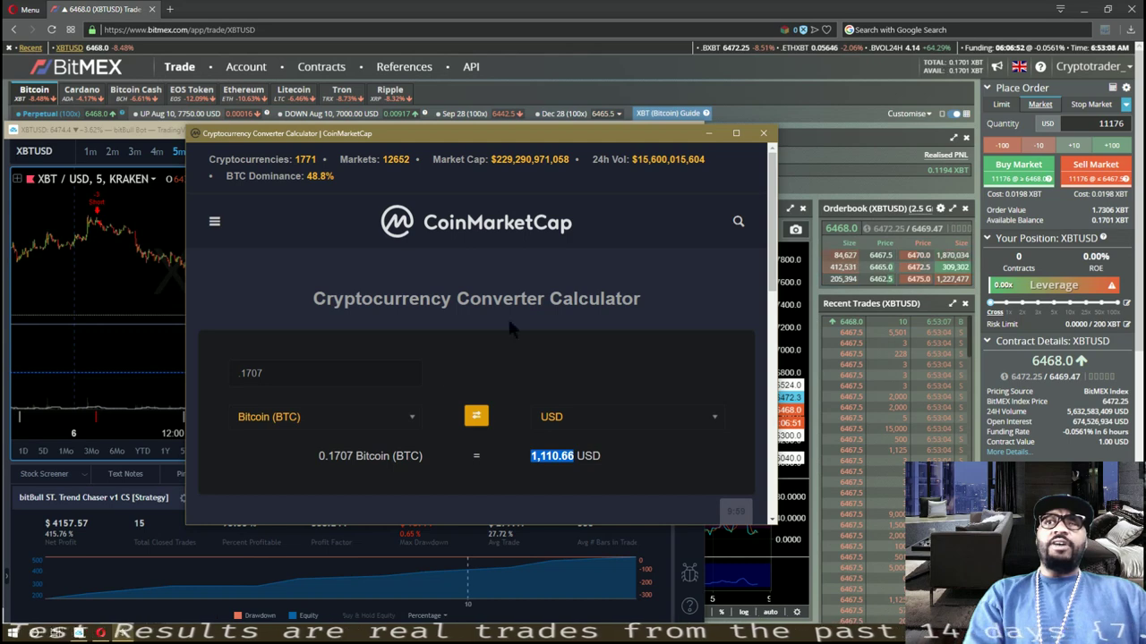
key("ctrl+w")
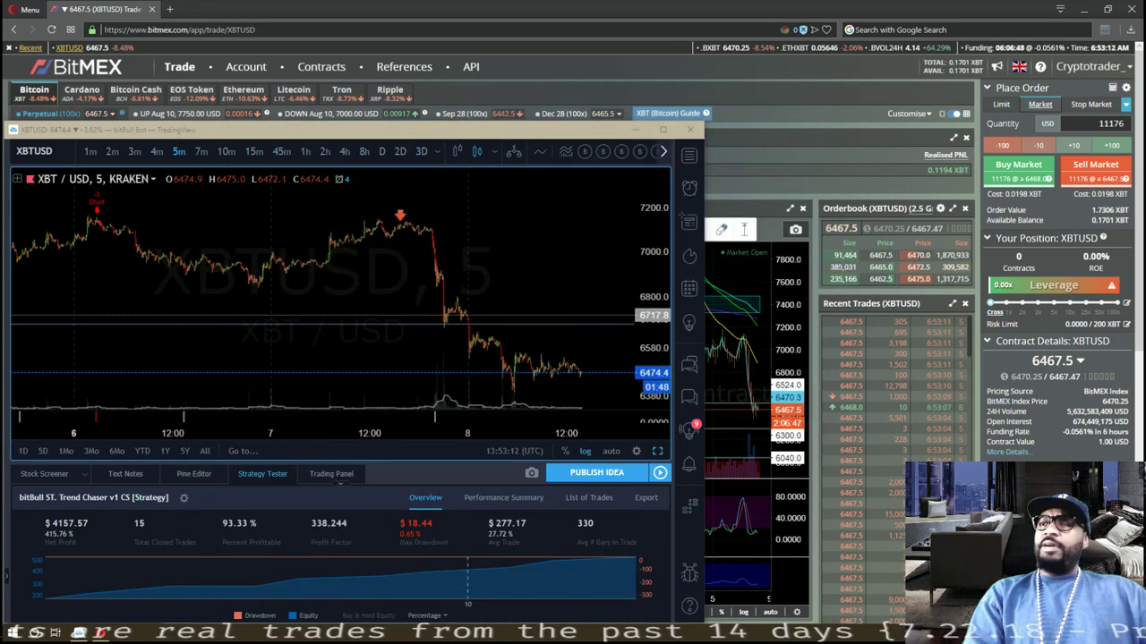
Step: Place the calculator over the BitMEX order book and position details, clear of the TradingView chart
left_click_drag(509, 235, 902, 229)
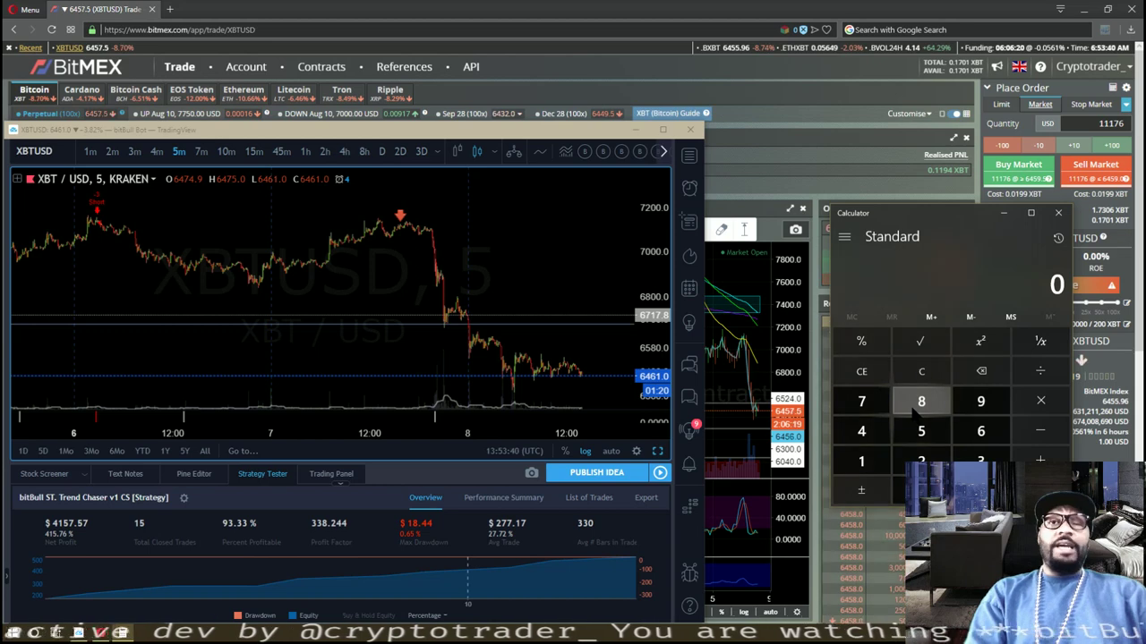
left_click_drag(879, 222, 867, 299)
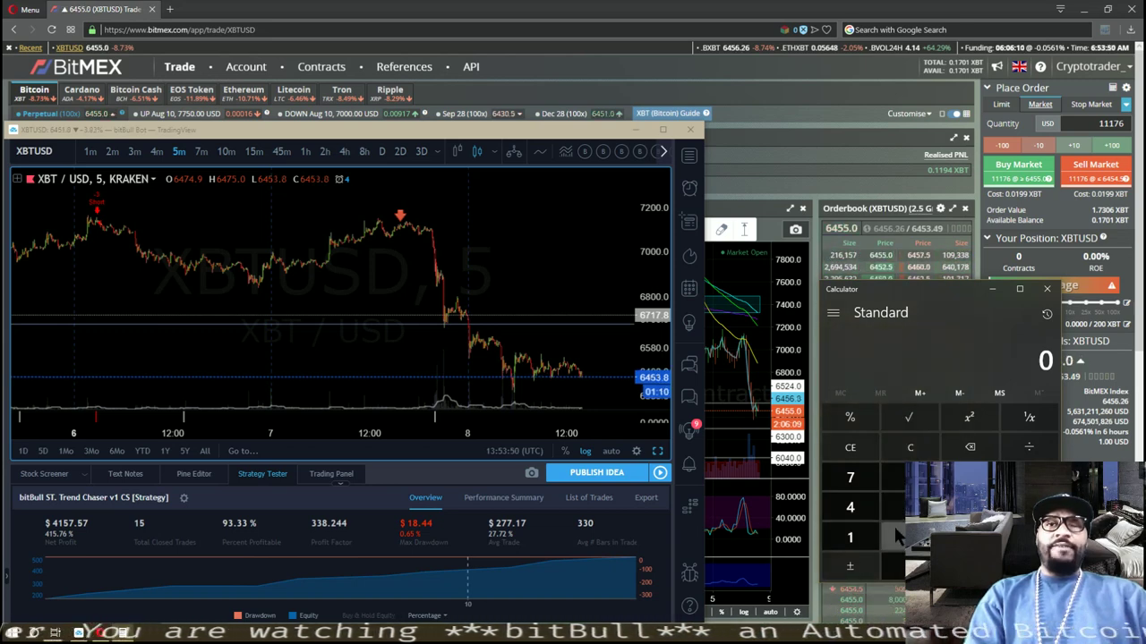
type("122")
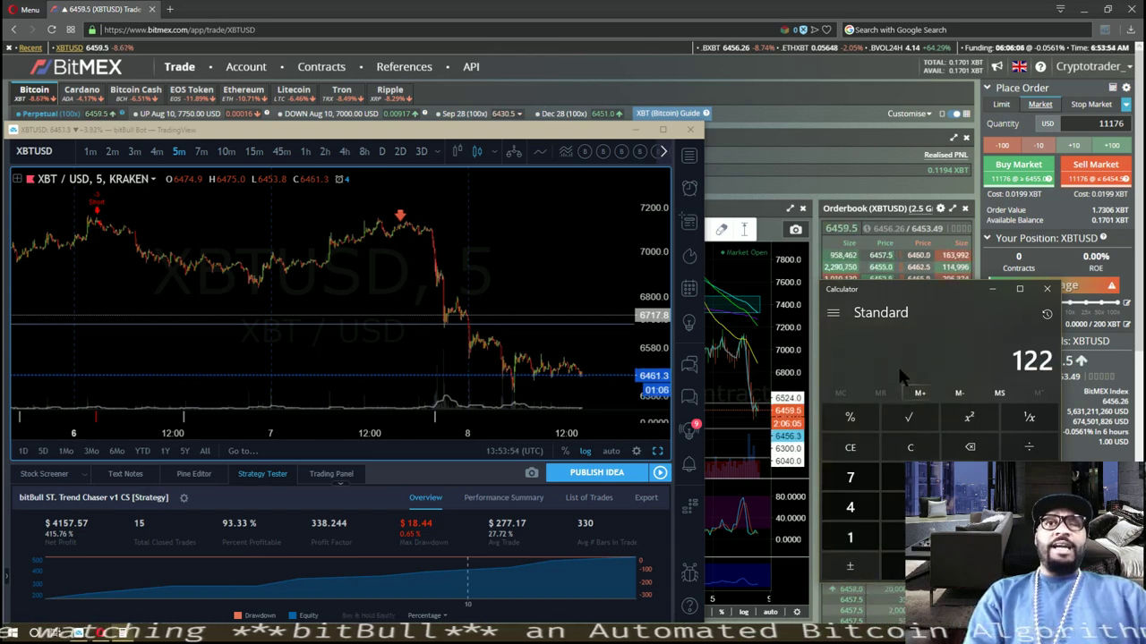
type(",9")
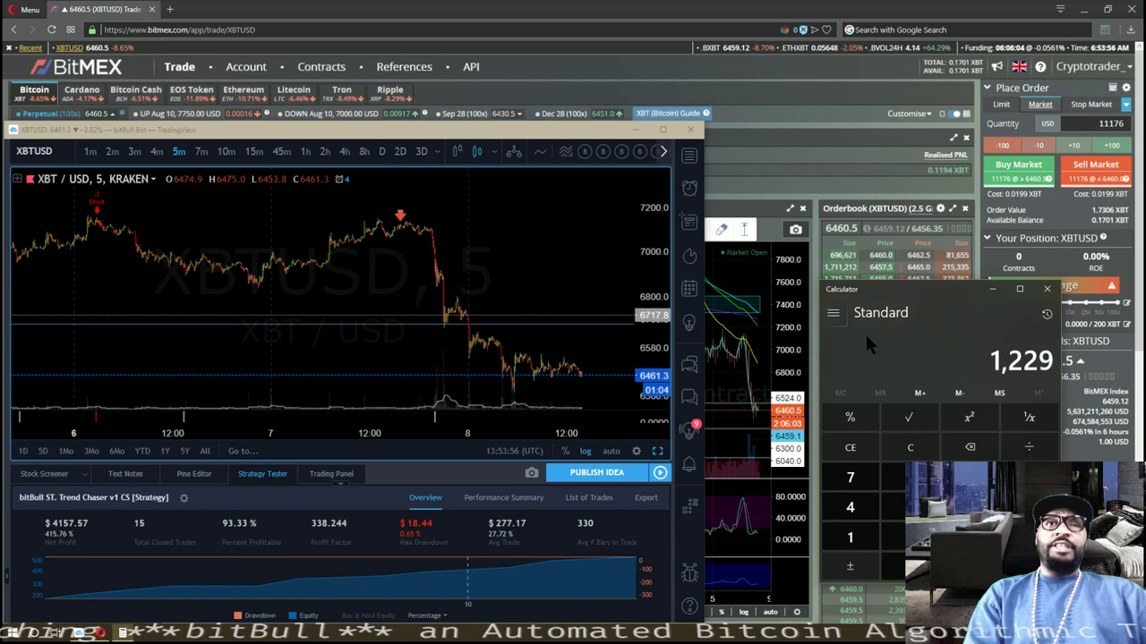
type("70")
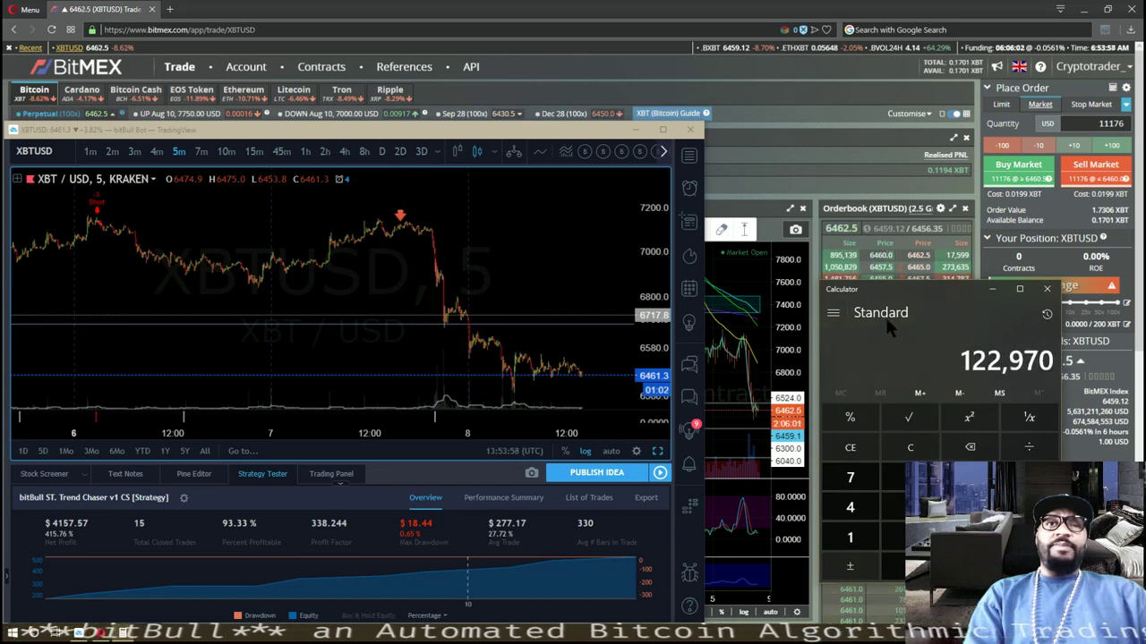
left_click(970, 447)
left_click(971, 446)
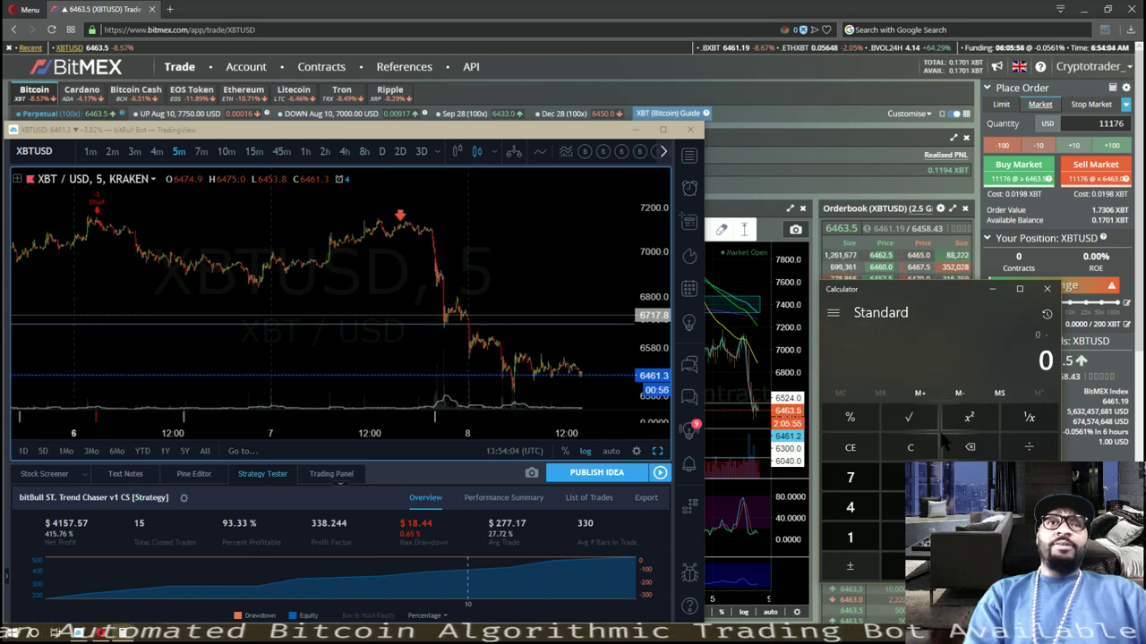
type("9,8")
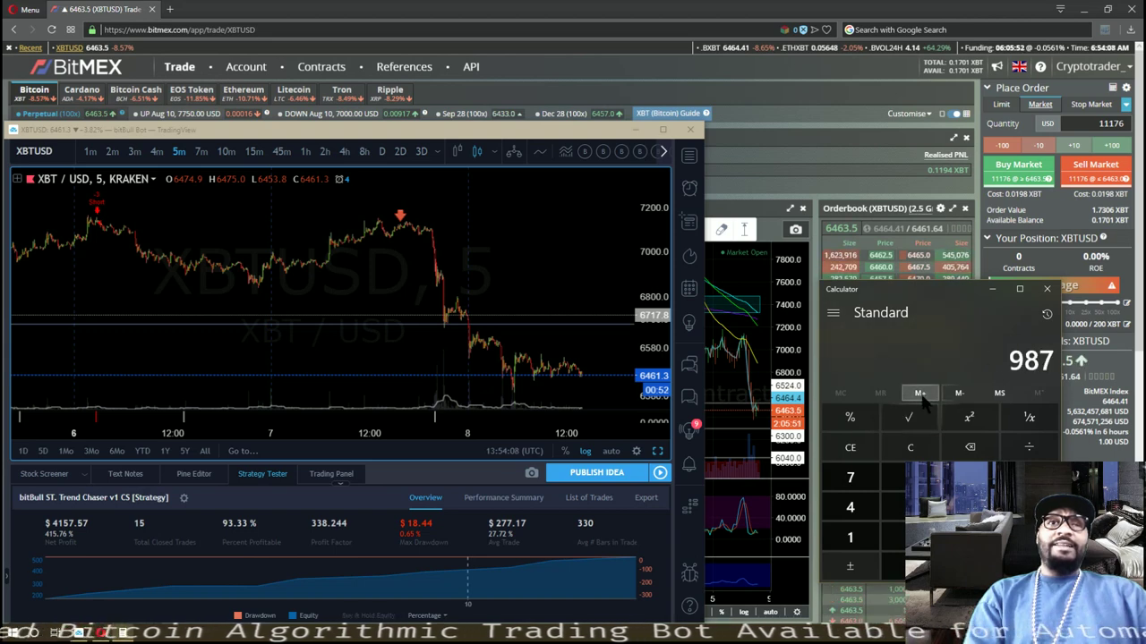
type("77,799")
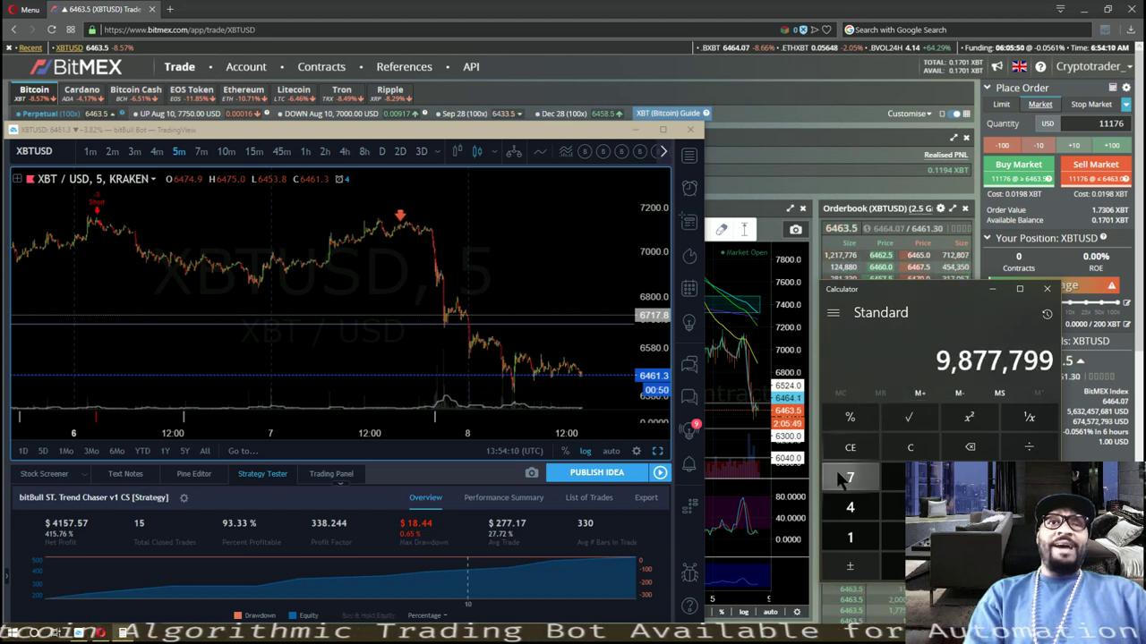
left_click(970, 447)
left_click(970, 448)
left_click(969, 448)
left_click(970, 447)
left_click(970, 448)
left_click(969, 448)
left_click(969, 447)
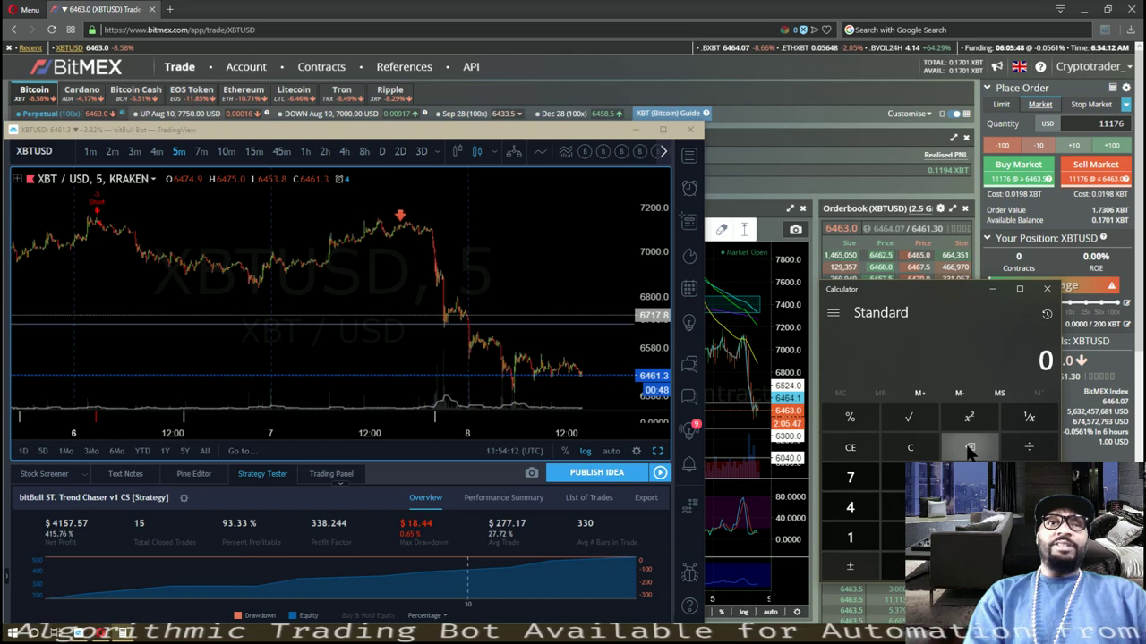
double_click(852, 540)
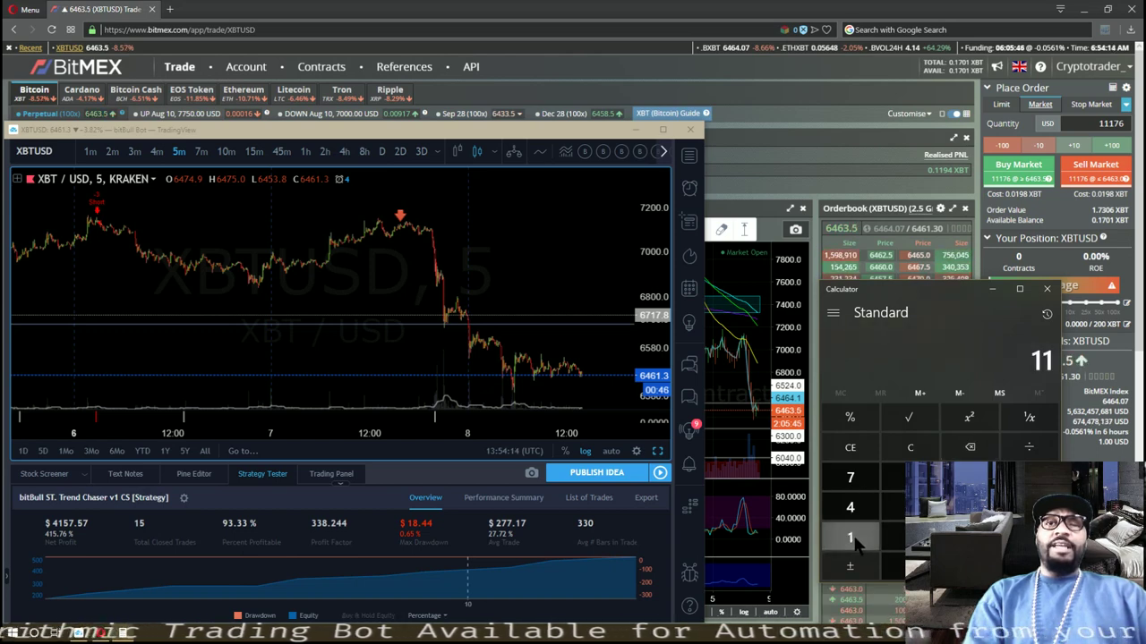
left_click(893, 567)
left_click(893, 567)
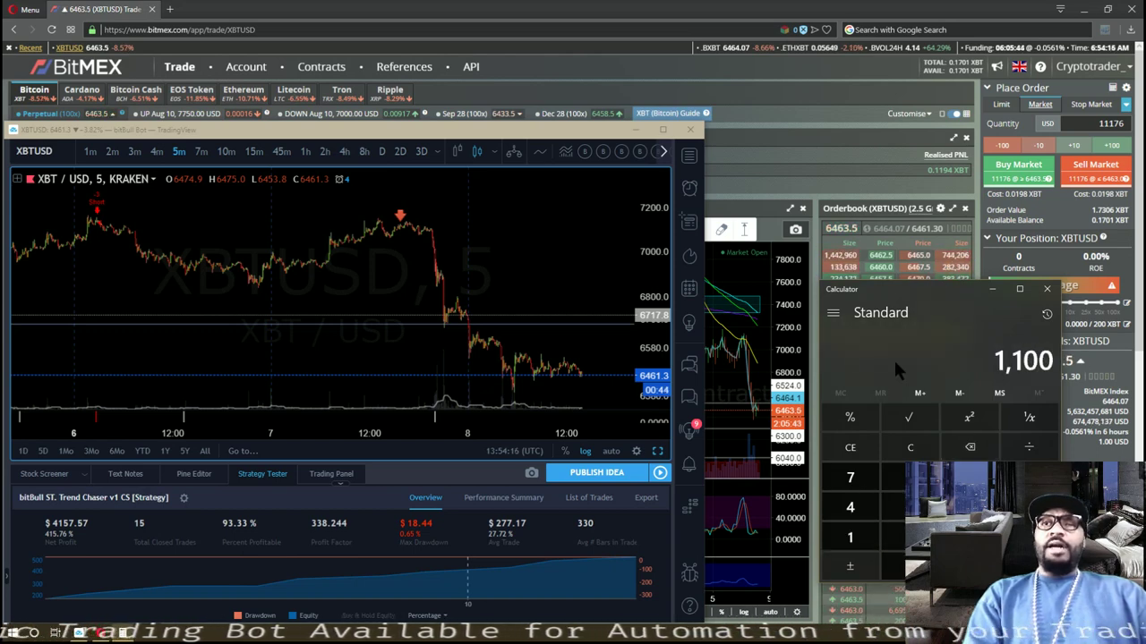
left_click(1047, 450)
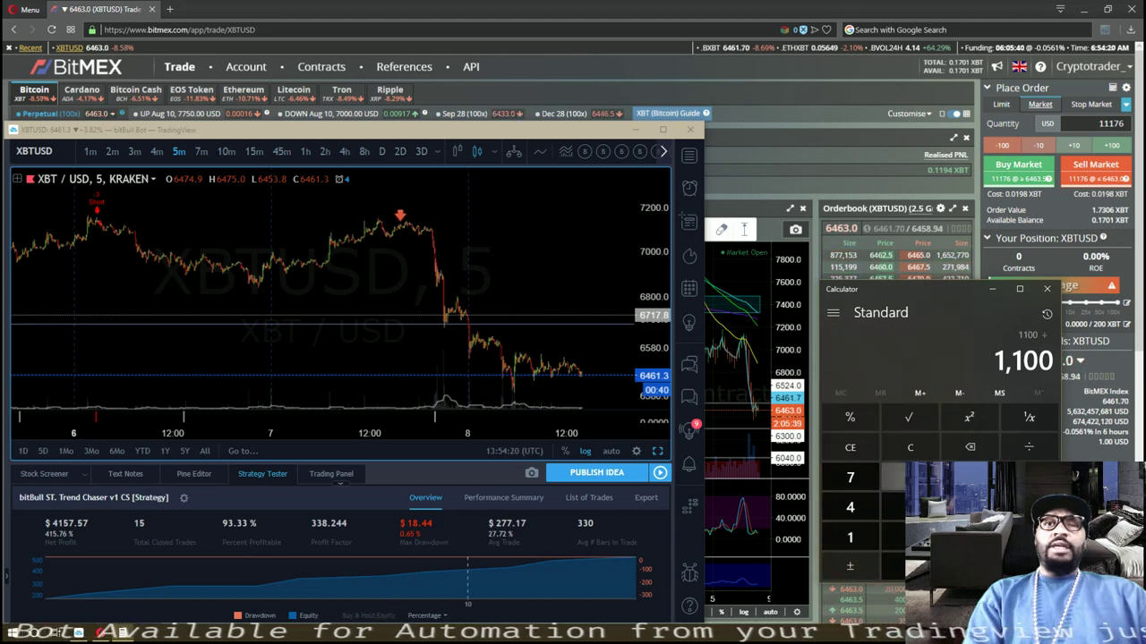
left_click(850, 537)
type("10")
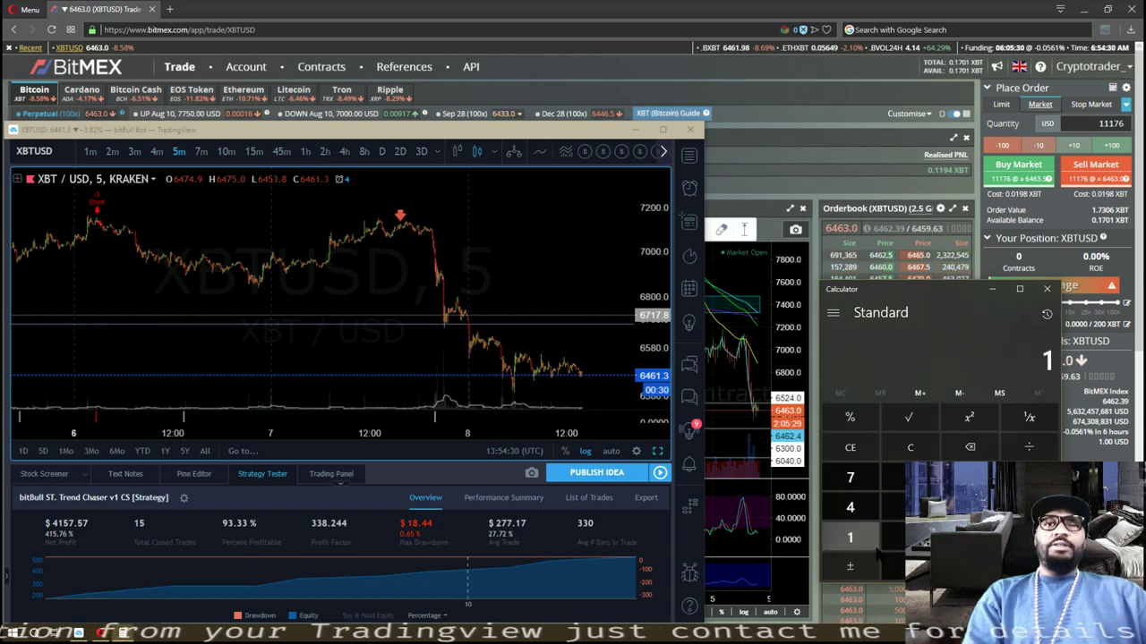
Step: Calculate 1,100 multiplied by 10 in the calculator
left_click(867, 543)
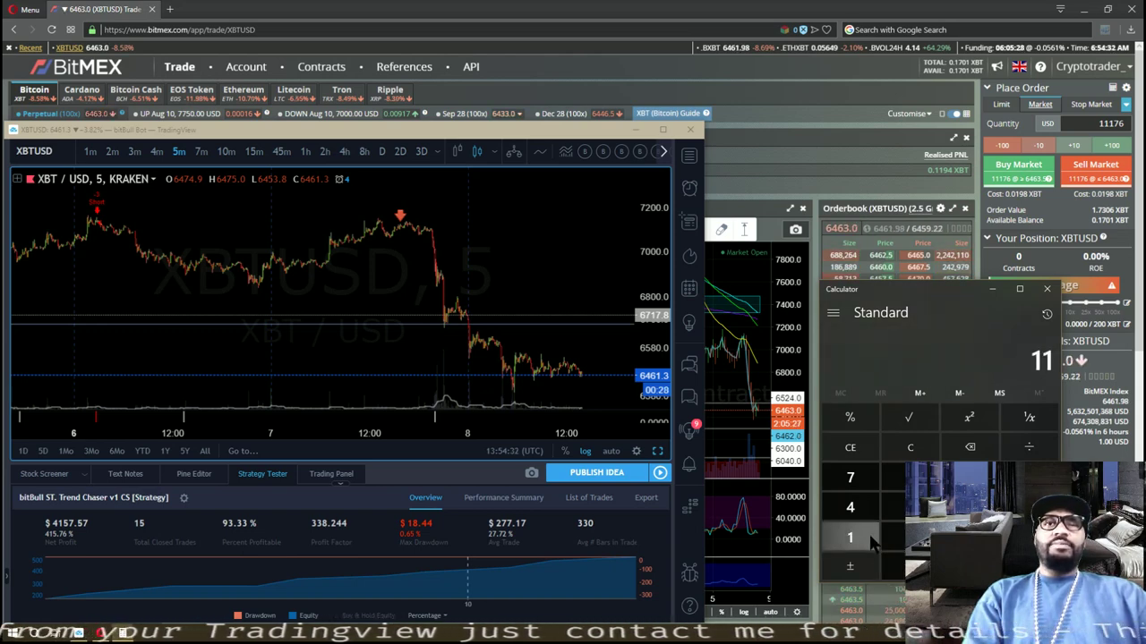
left_click(911, 565)
left_click(911, 566)
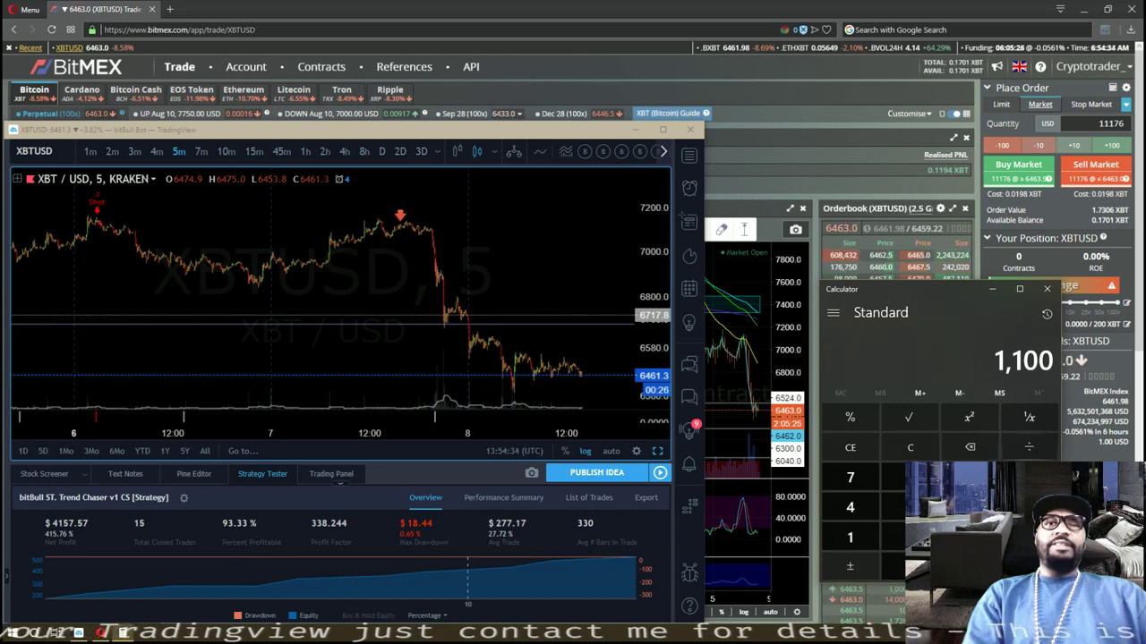
key("asterisk")
left_click(850, 537)
left_click(901, 566)
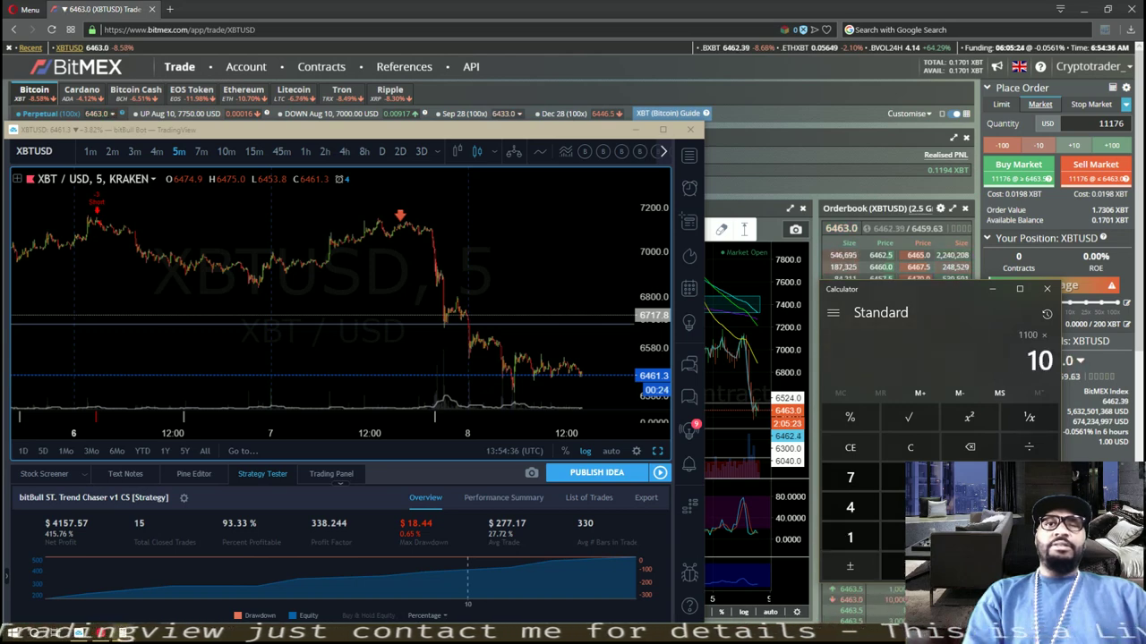
key("Return")
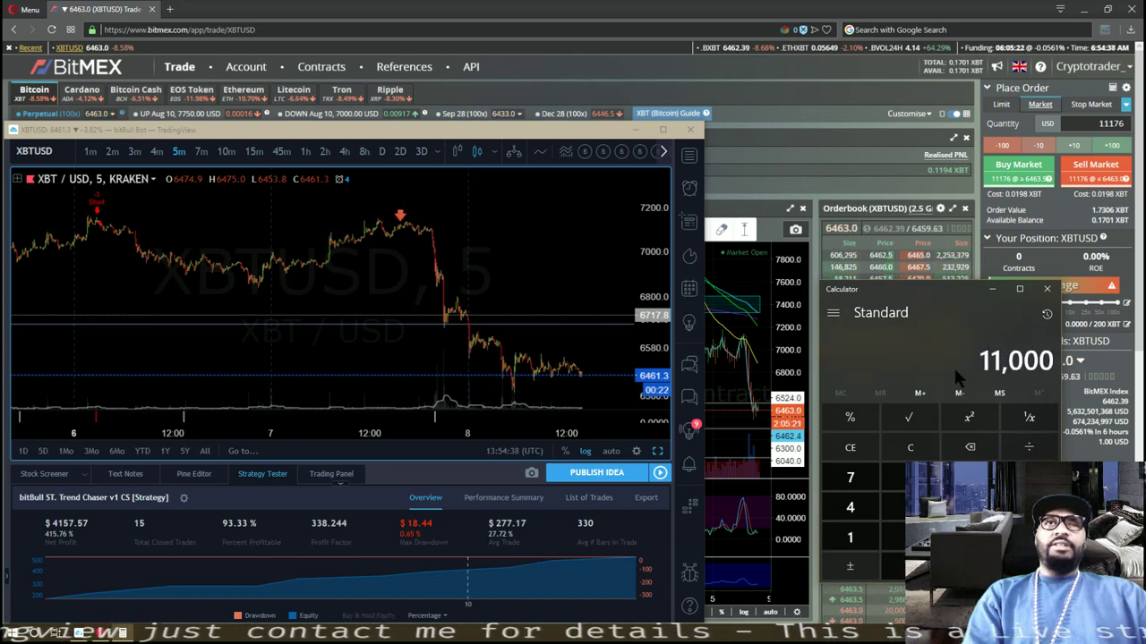
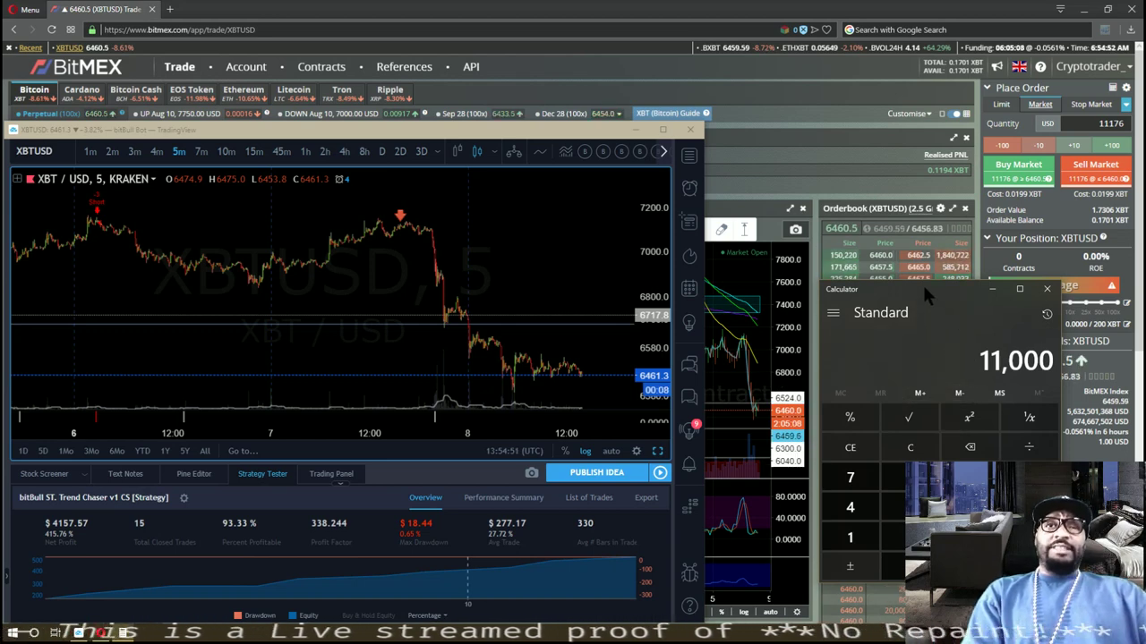
Step: Multiply 1,100 by 8 in the calculator and close the calculator window
left_click_drag(922, 288, 935, 260)
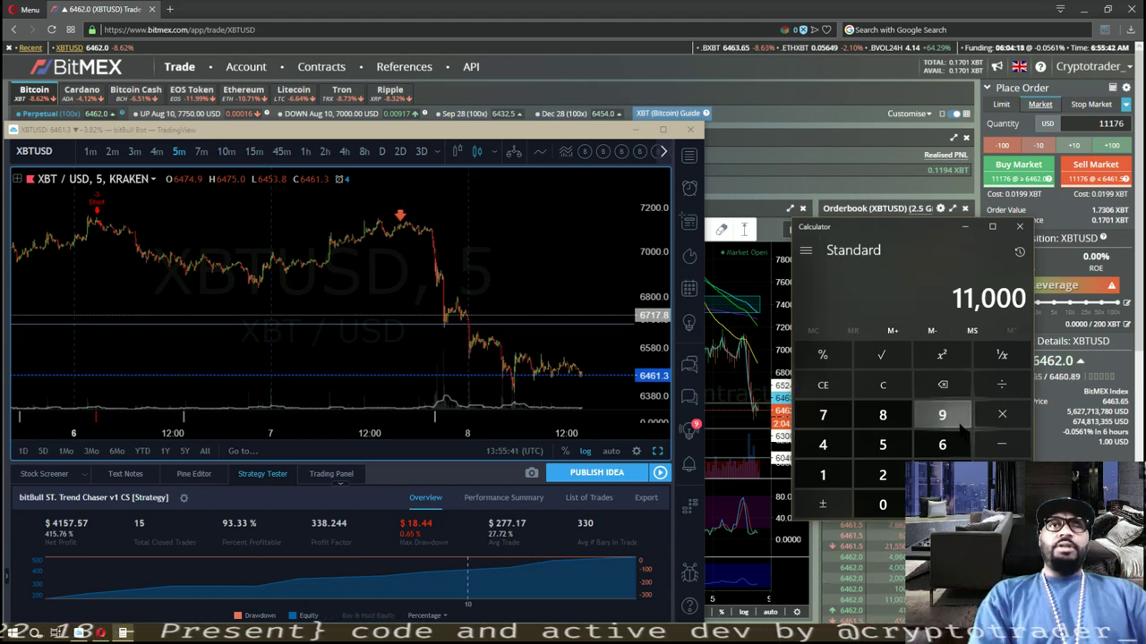
left_click(831, 476)
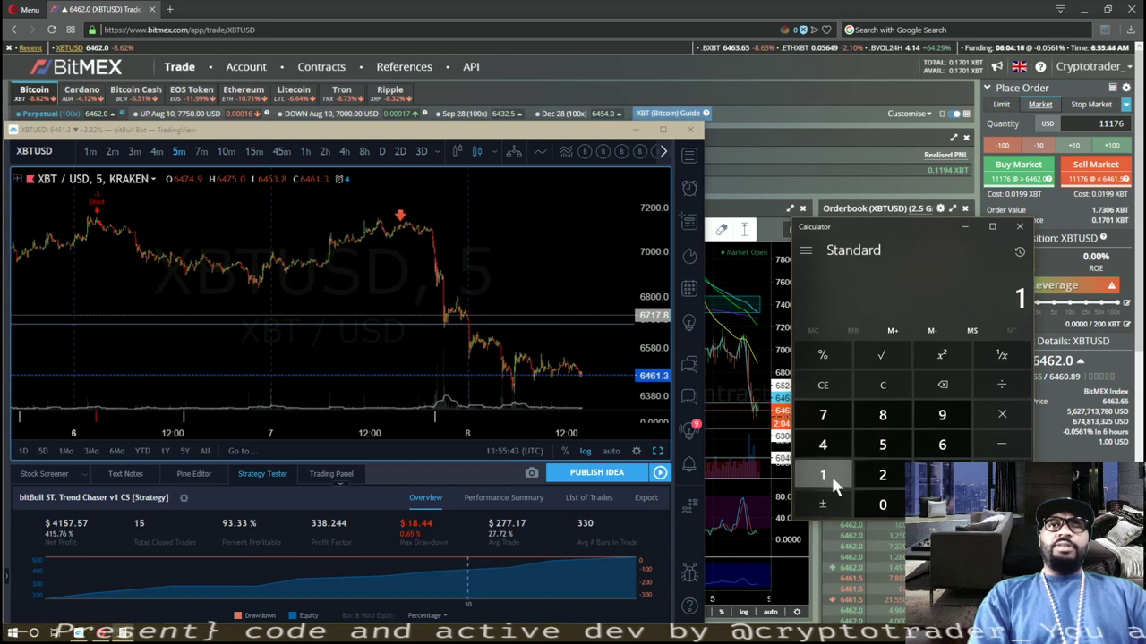
left_click(831, 476)
left_click(893, 507)
left_click(894, 506)
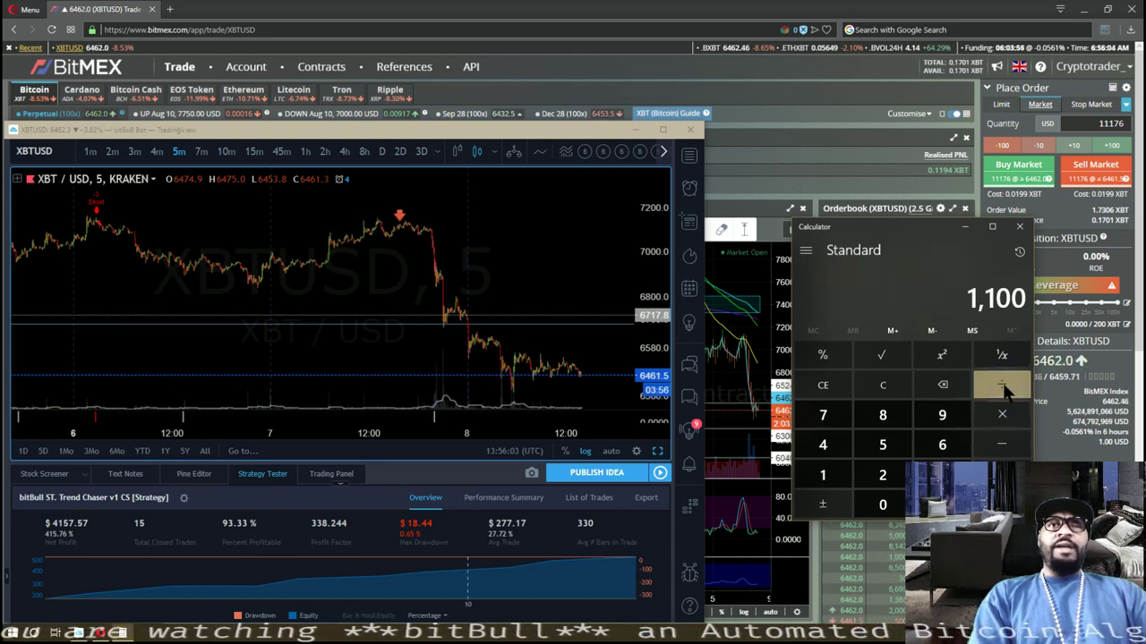
left_click(1001, 415)
left_click(880, 413)
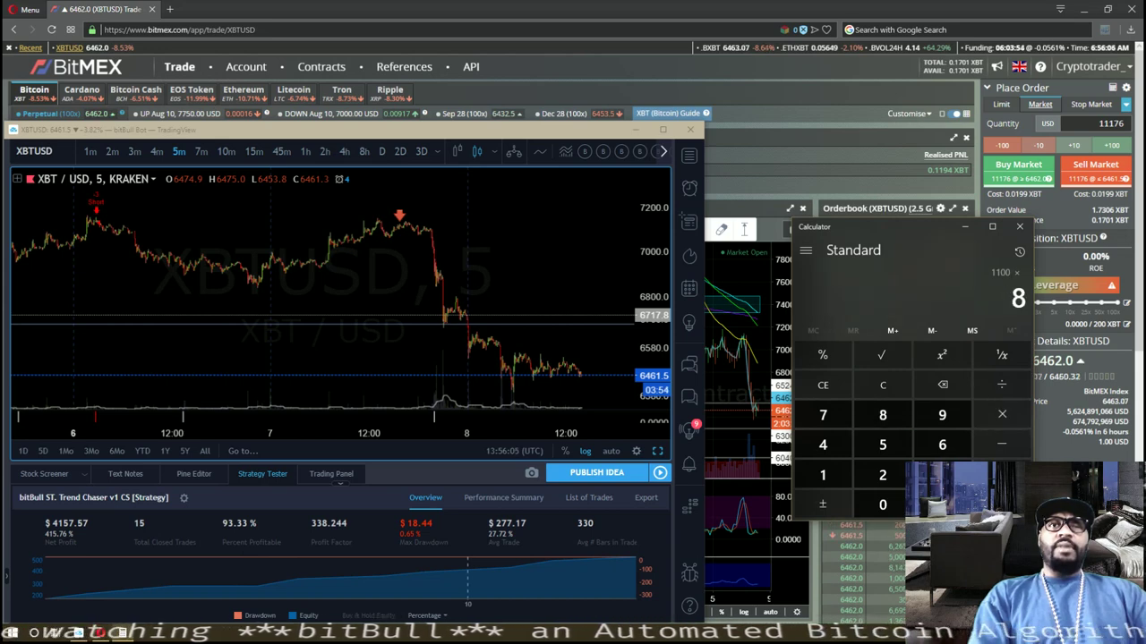
type("800")
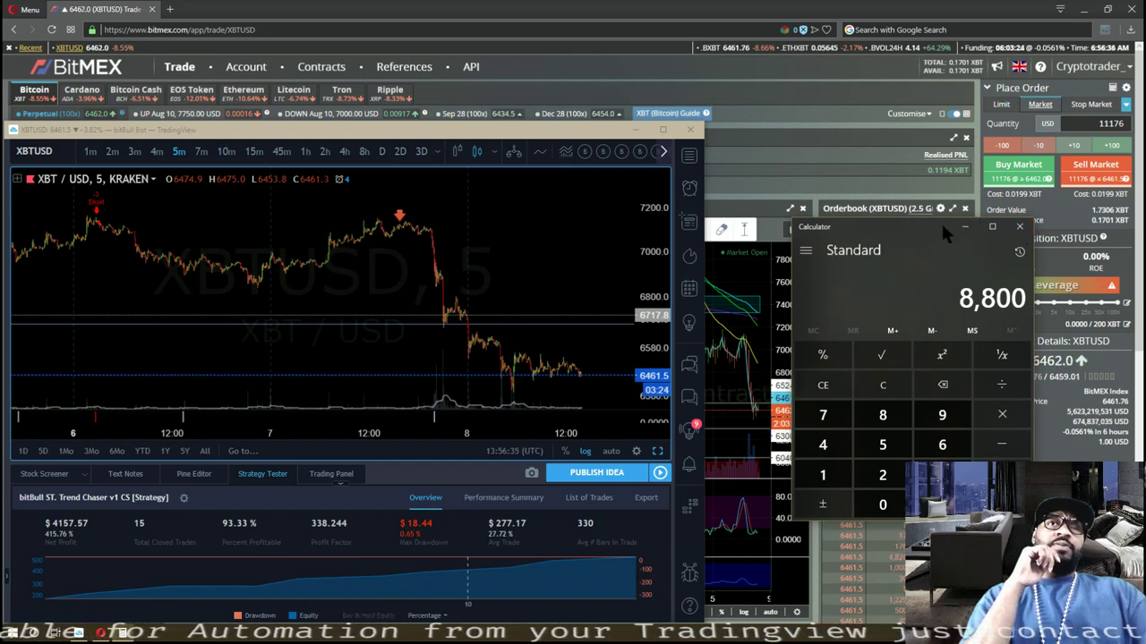
left_click(1020, 227)
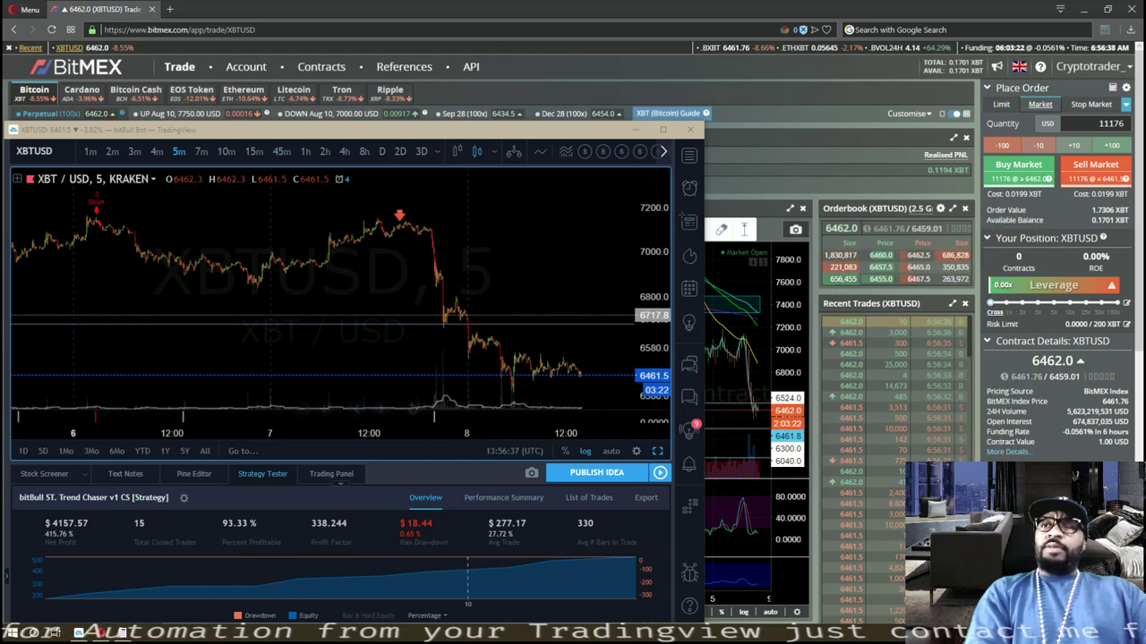
Step: Check the system clock and maximize the TradingView window showing the XBTUSD 5-minute chart and strategy results
scroll(419, 351, "down", 2)
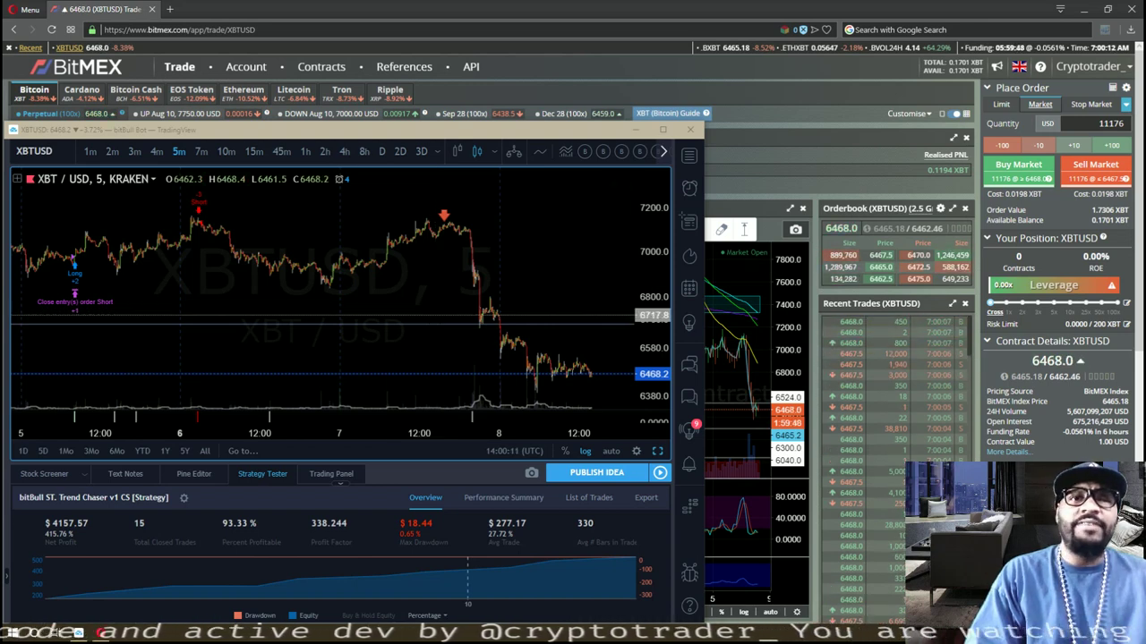
key("super+alt+d")
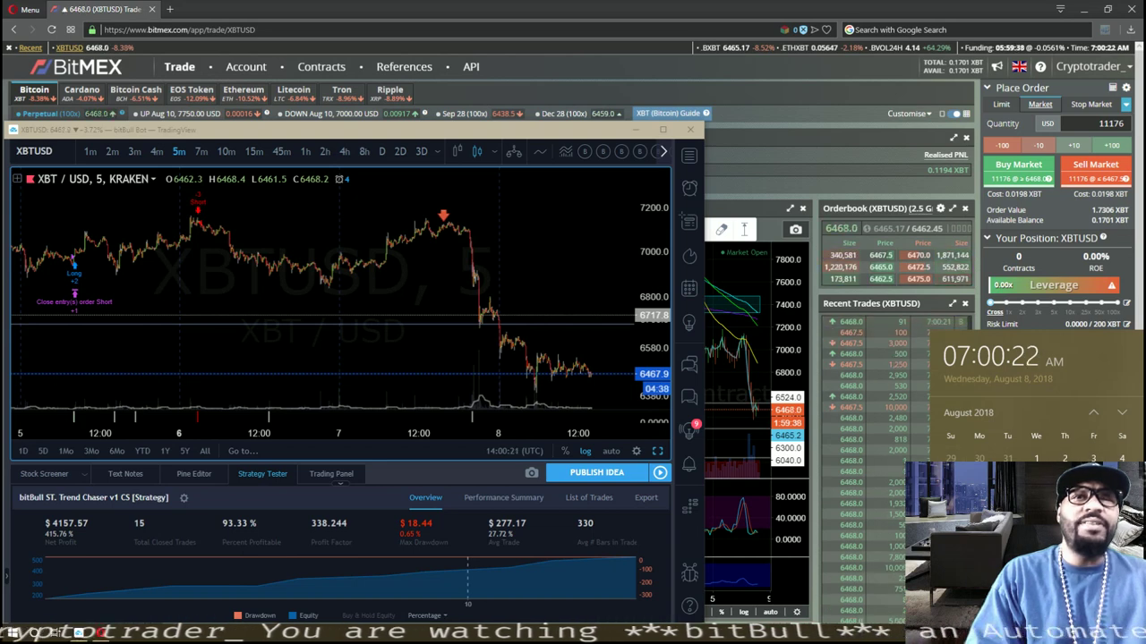
key("Escape")
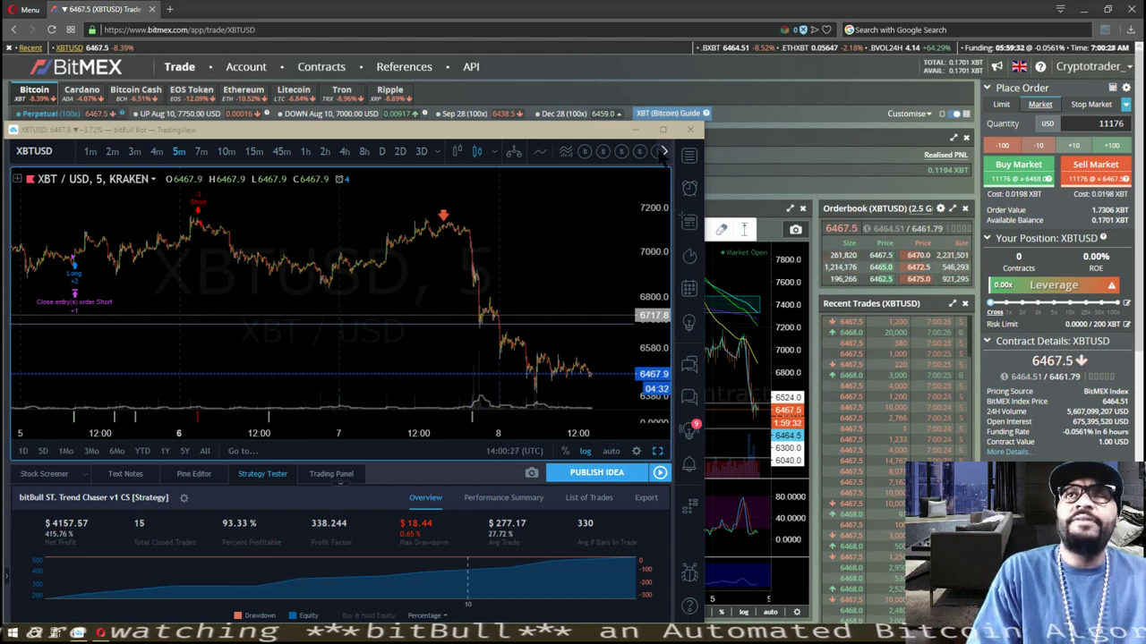
left_click(662, 151)
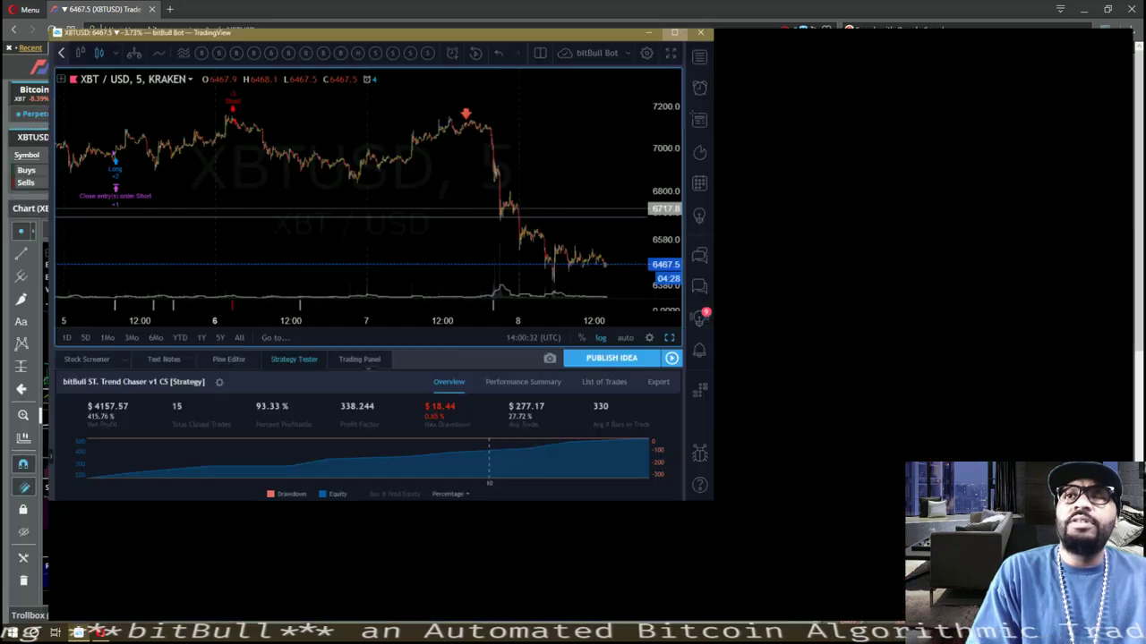
left_click(662, 129)
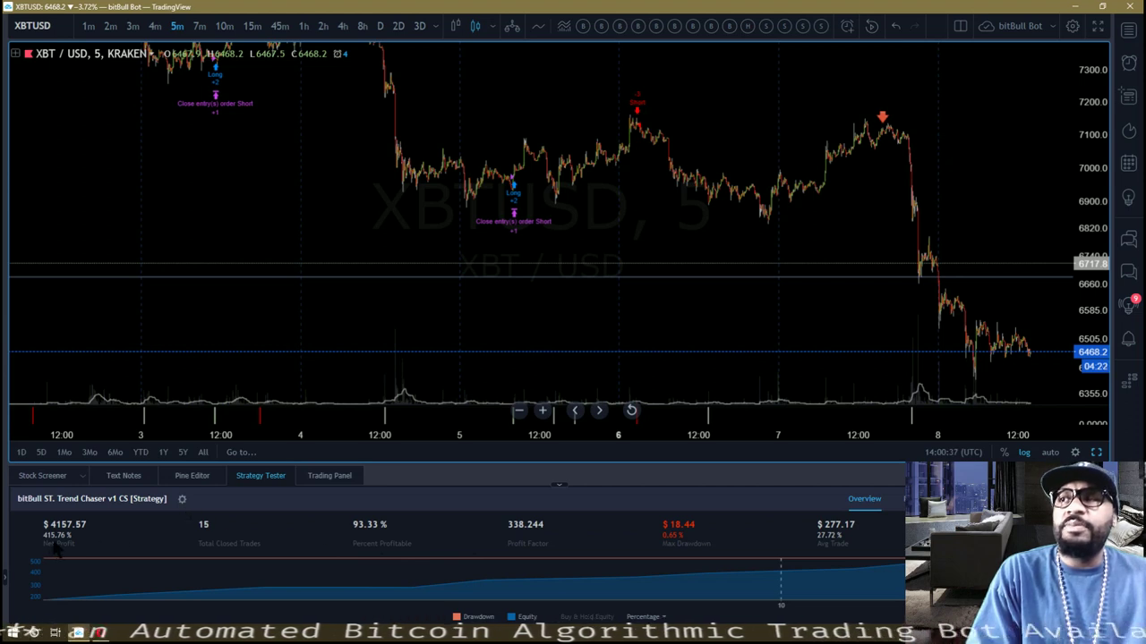
Step: Set the bitBull ST. Trend Chaser v1 CS strategy's initial capital to 1100 and its order size to 2 contracts
left_click(181, 498)
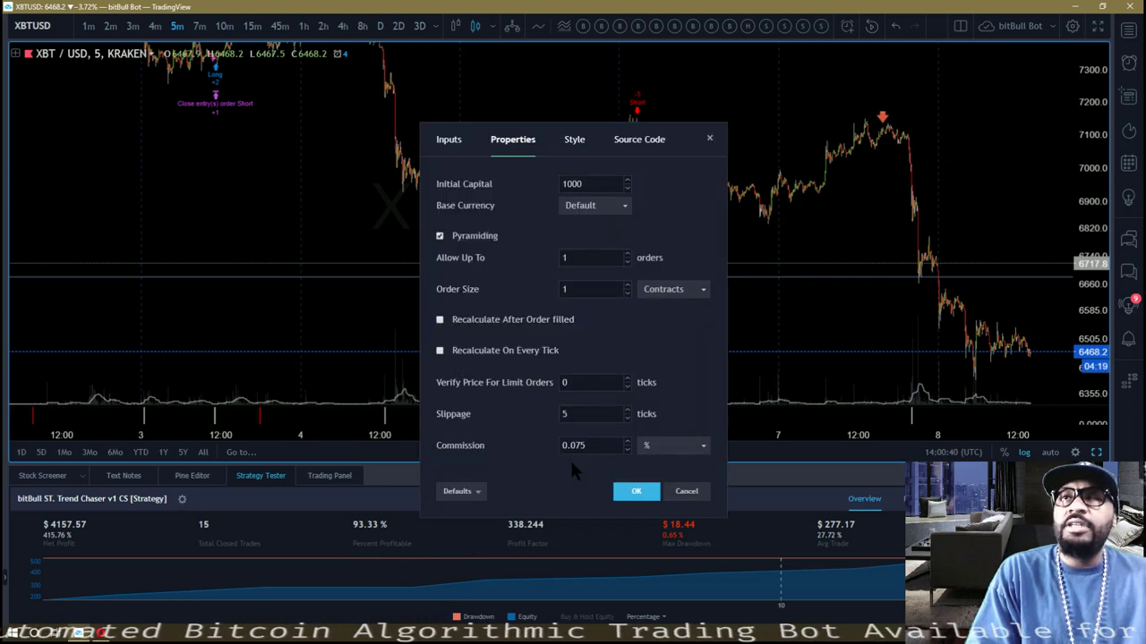
double_click(586, 184)
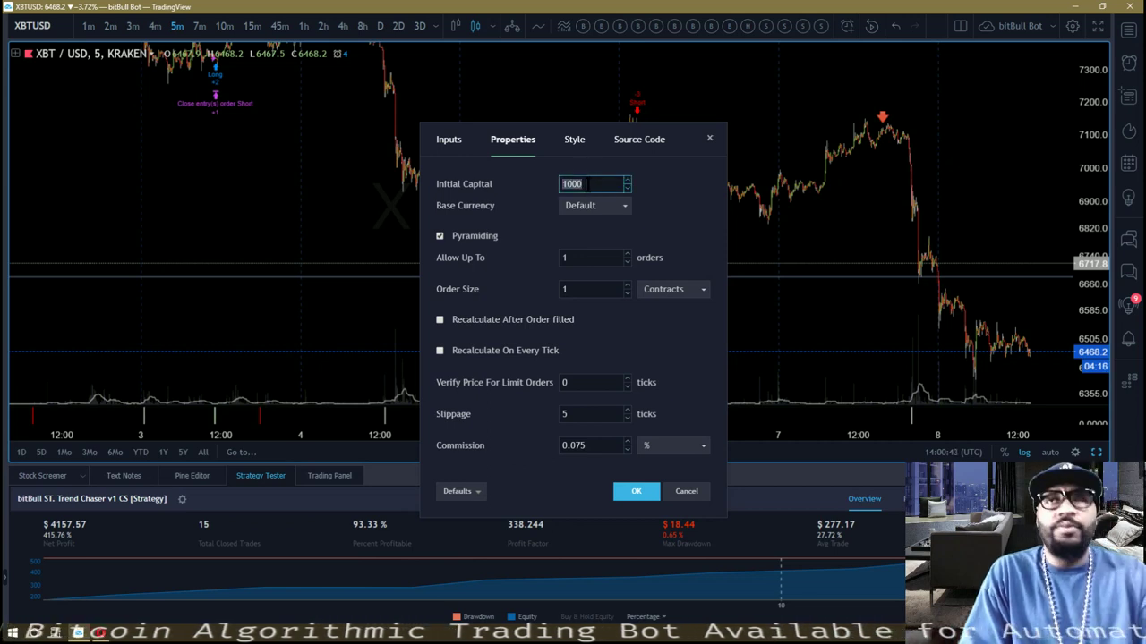
type("1100")
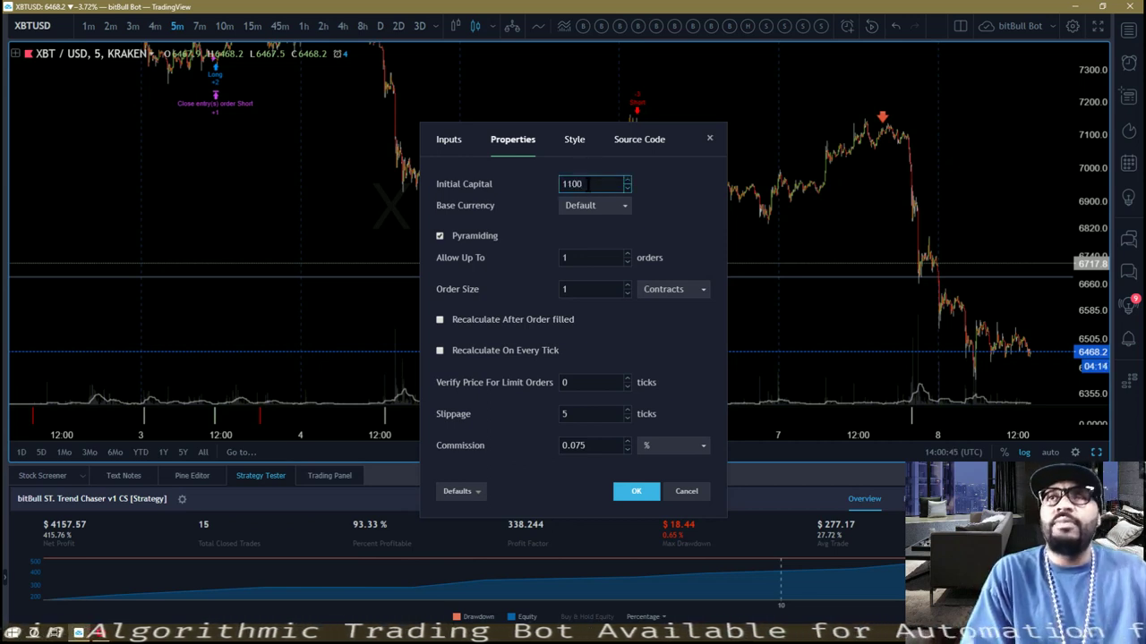
left_click(532, 214)
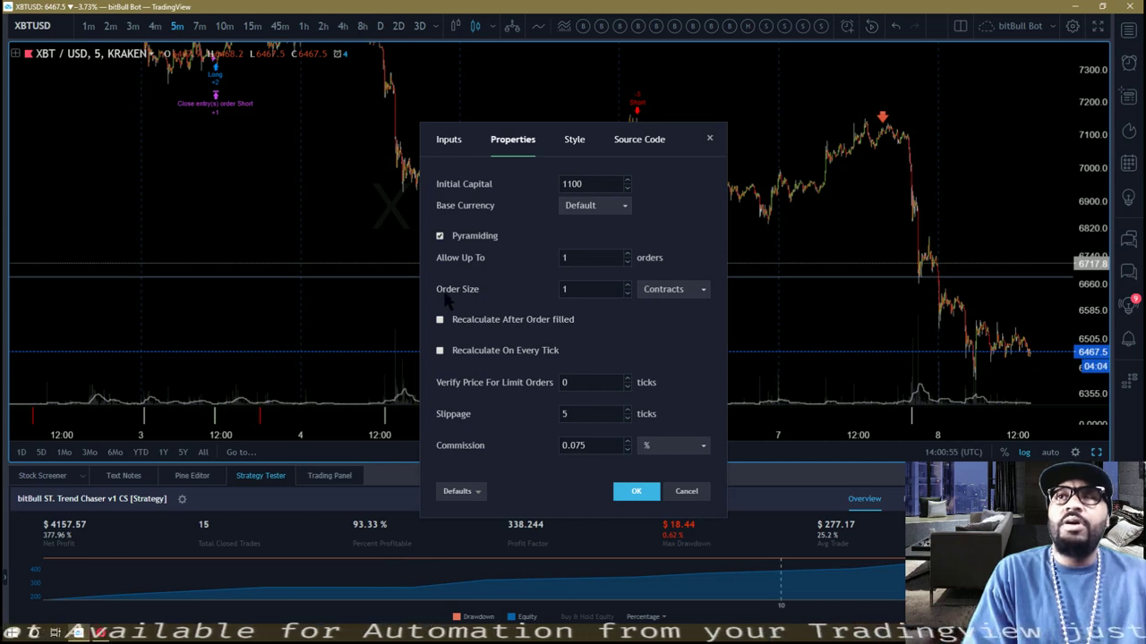
left_click(627, 285)
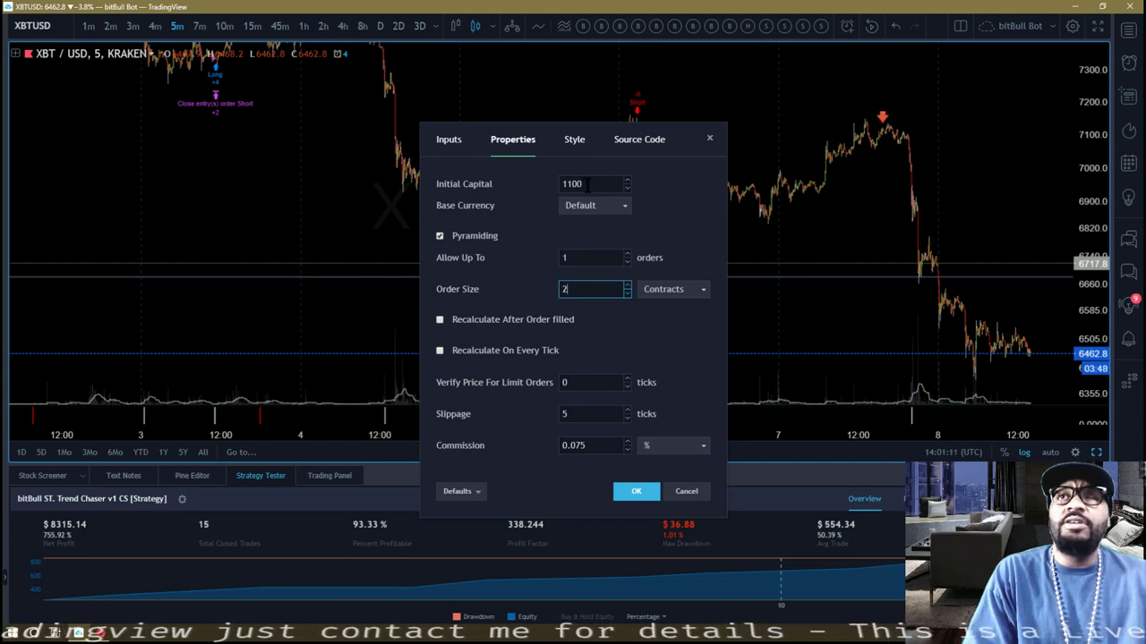
Step: Set the strategy's initial capital to 70 with the order size kept at 2 contracts
left_click_drag(586, 184, 539, 185)
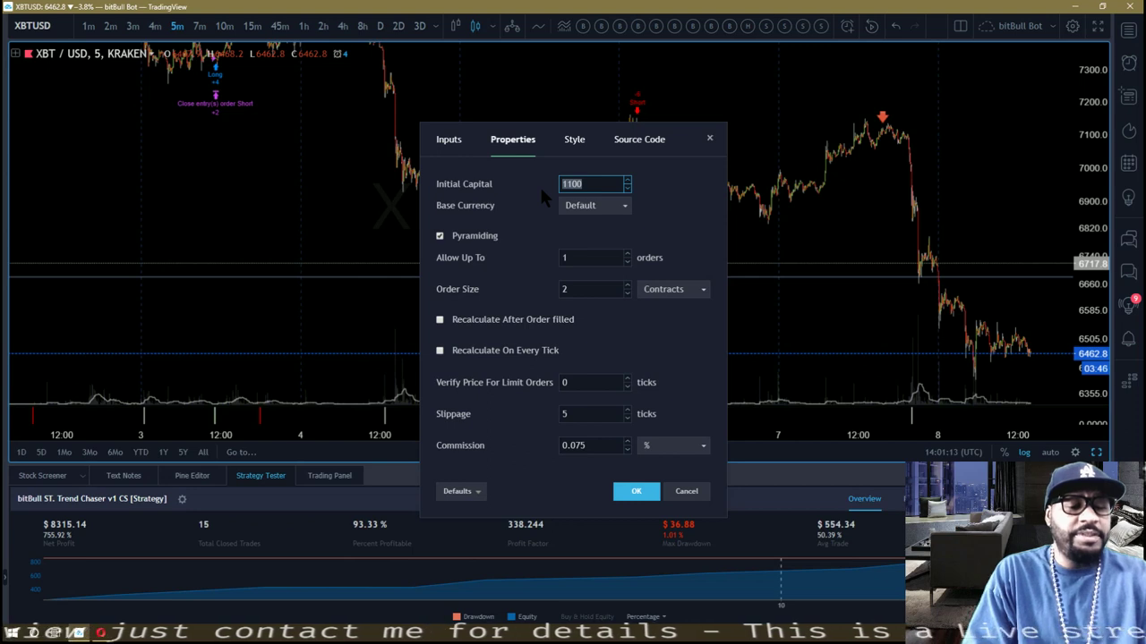
type("70")
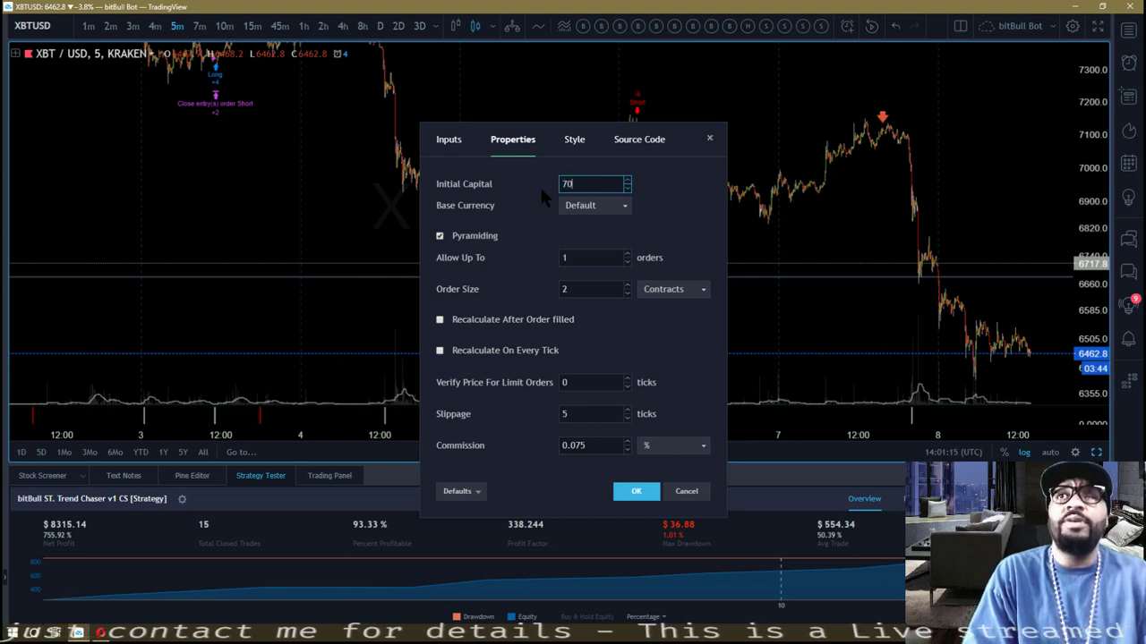
left_click(539, 184)
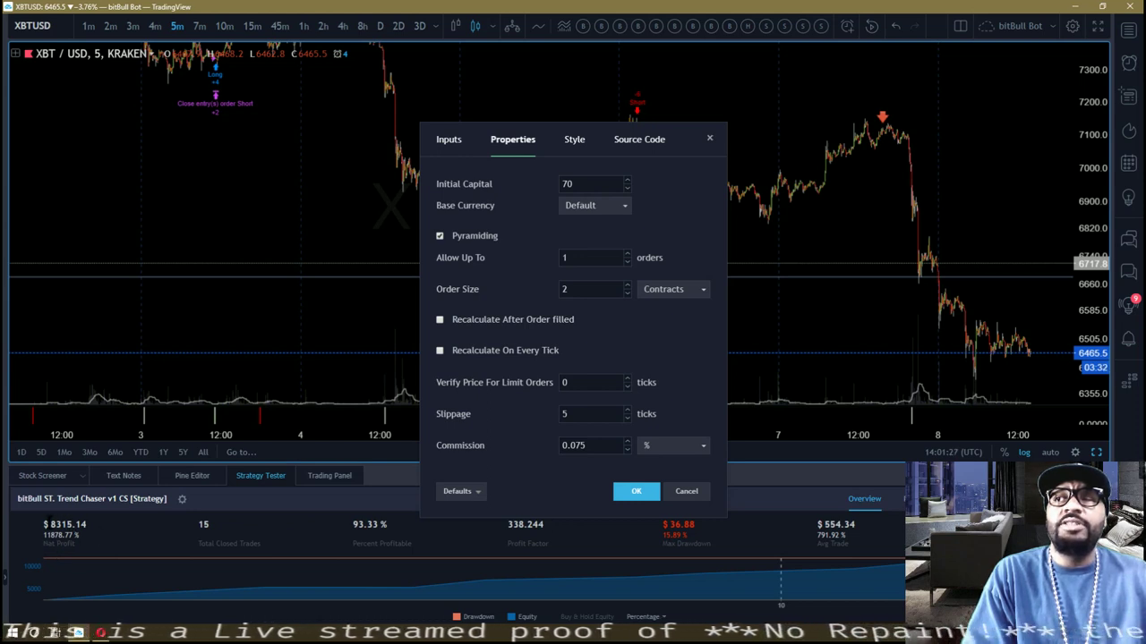
double_click(570, 184)
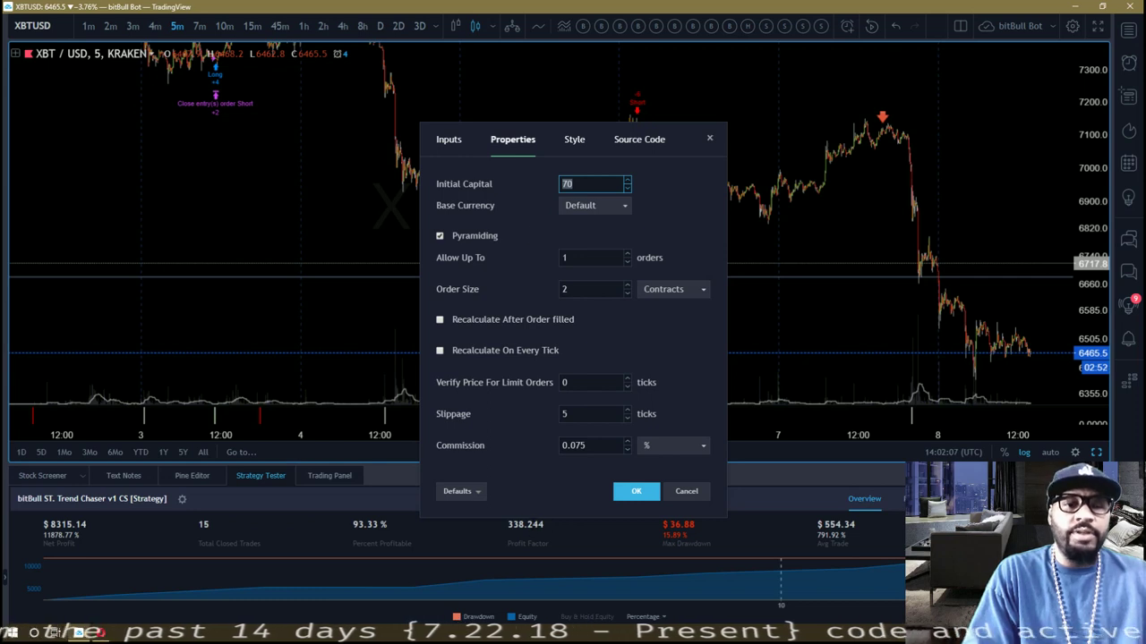
Step: Switch to the CoinMarketCap converter, place it clear of the strategy's capital settings and convert 0.0100 Bitcoin to USD
key("alt+Tab")
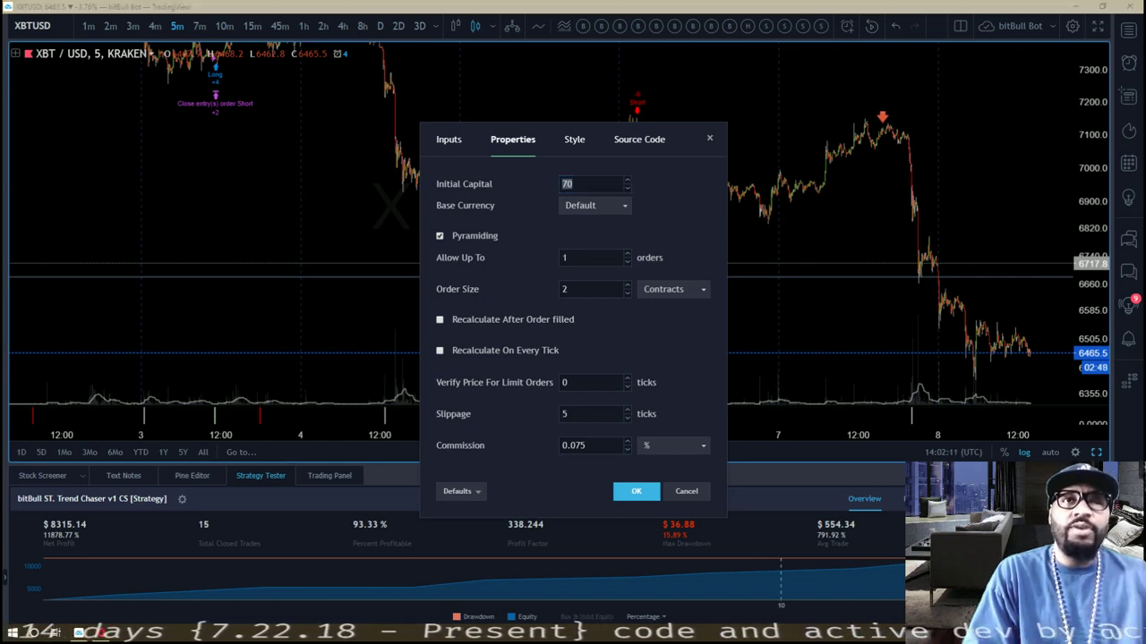
left_click_drag(562, 140, 298, 70)
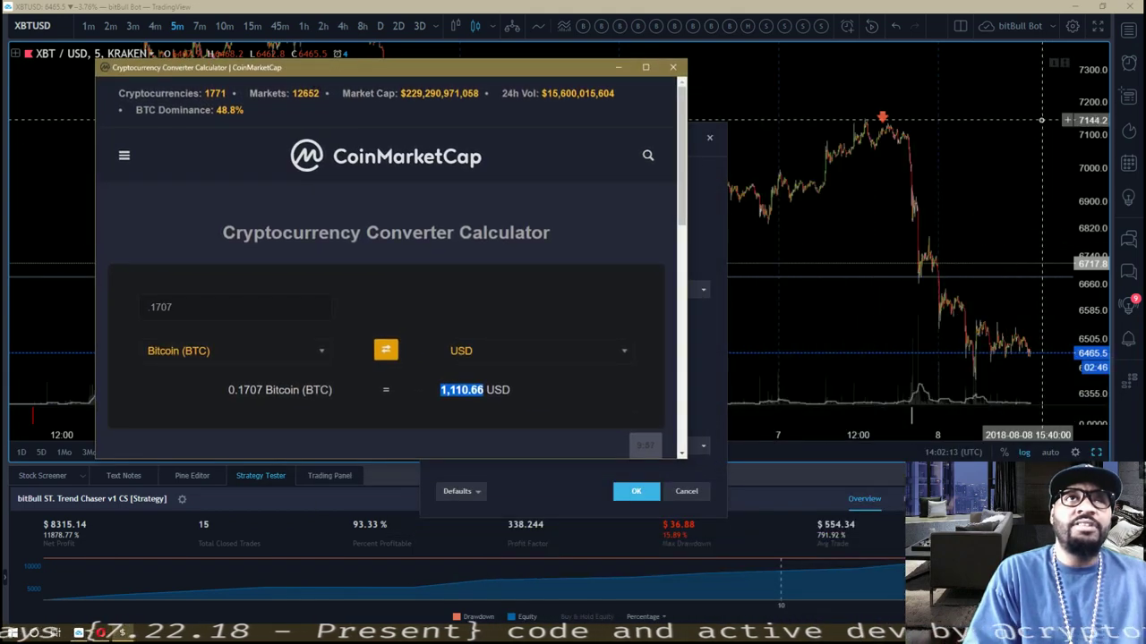
double_click(180, 307)
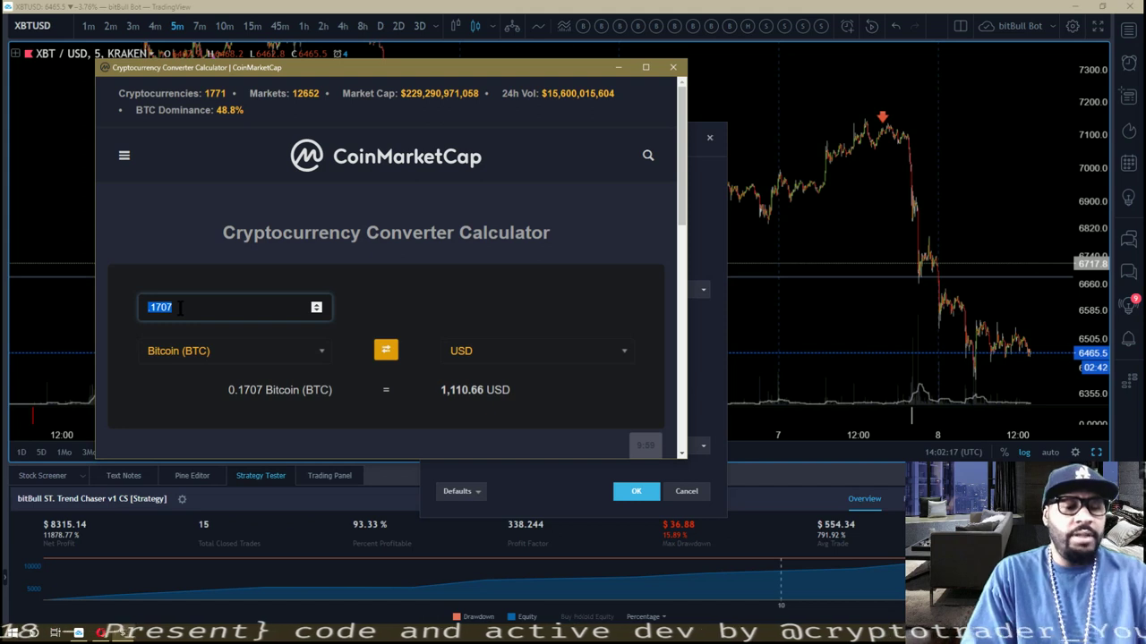
type("0.0")
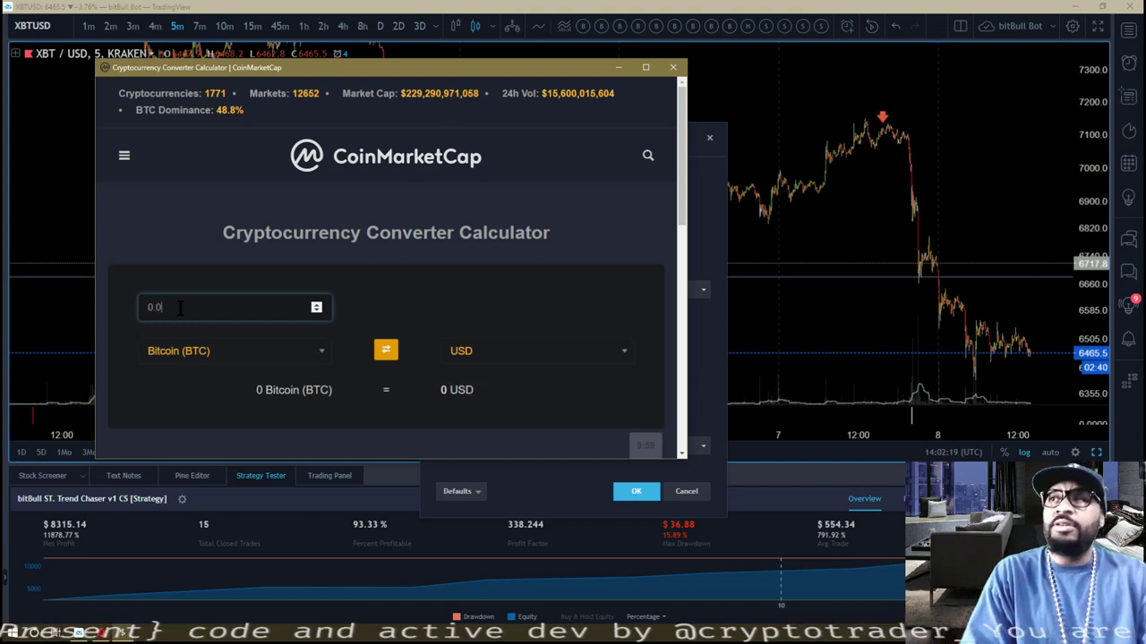
type("100")
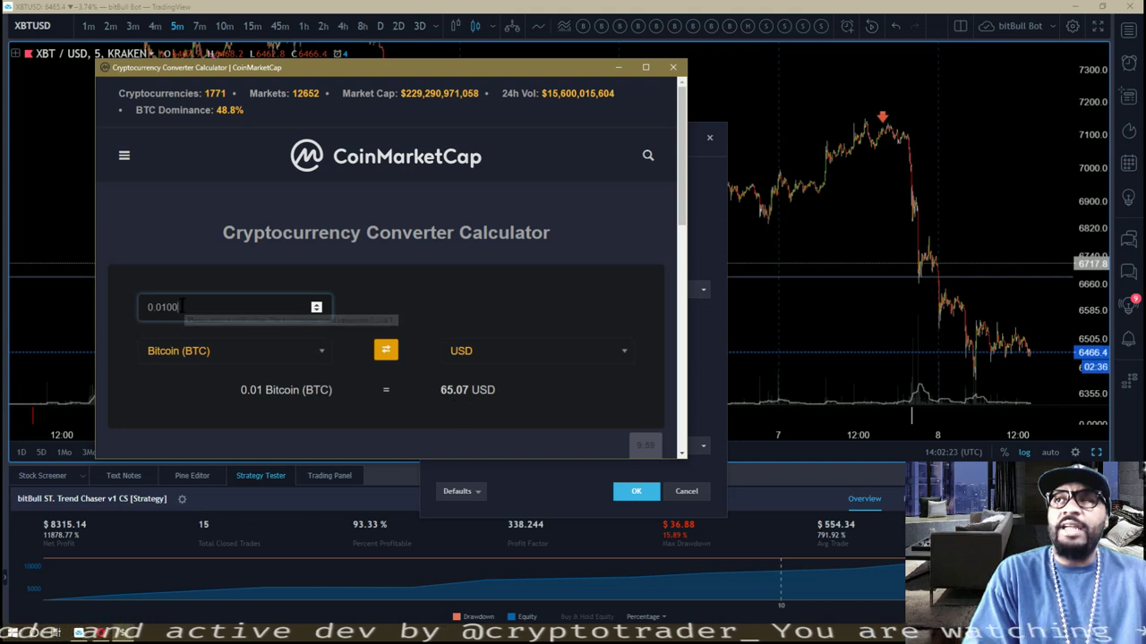
Step: Convert 0.1700 Bitcoin to USD in the CoinMarketCap converter and close the converter window
left_click_drag(166, 309, 156, 307)
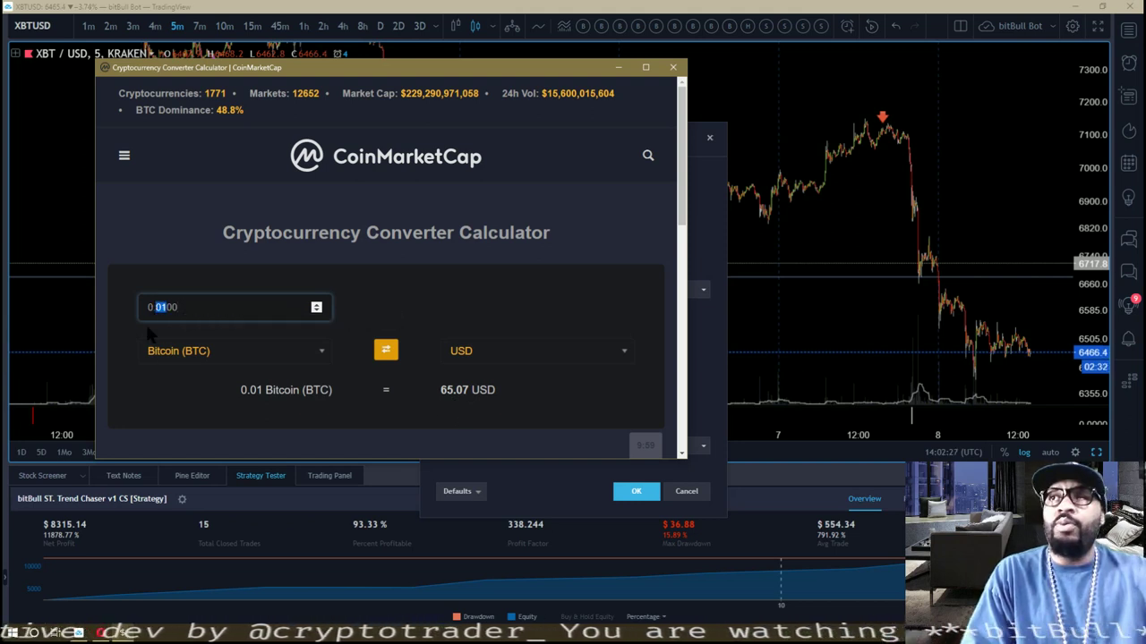
type("17")
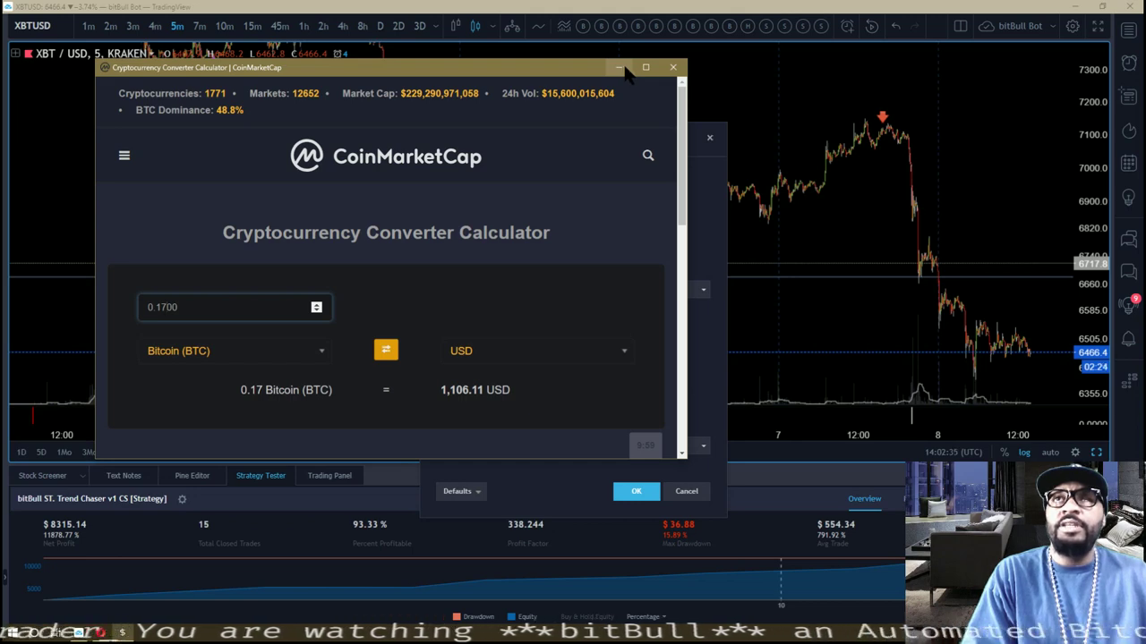
left_click(673, 67)
Step: Set the strategy's initial capital back to 1100 and apply it to the backtest
double_click(570, 184)
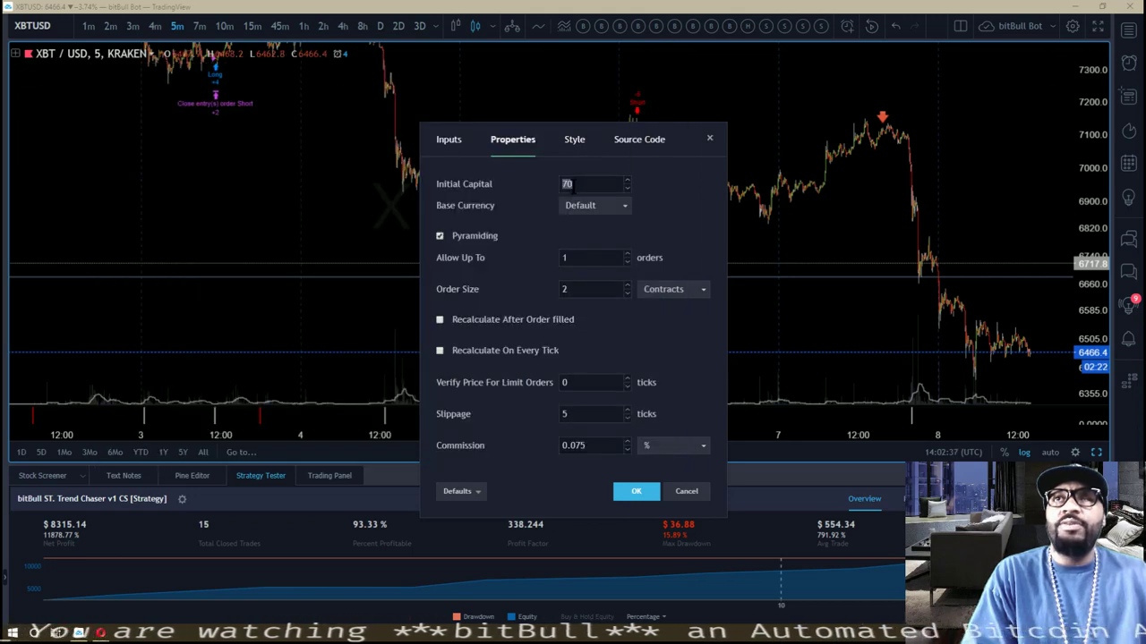
left_click(569, 183)
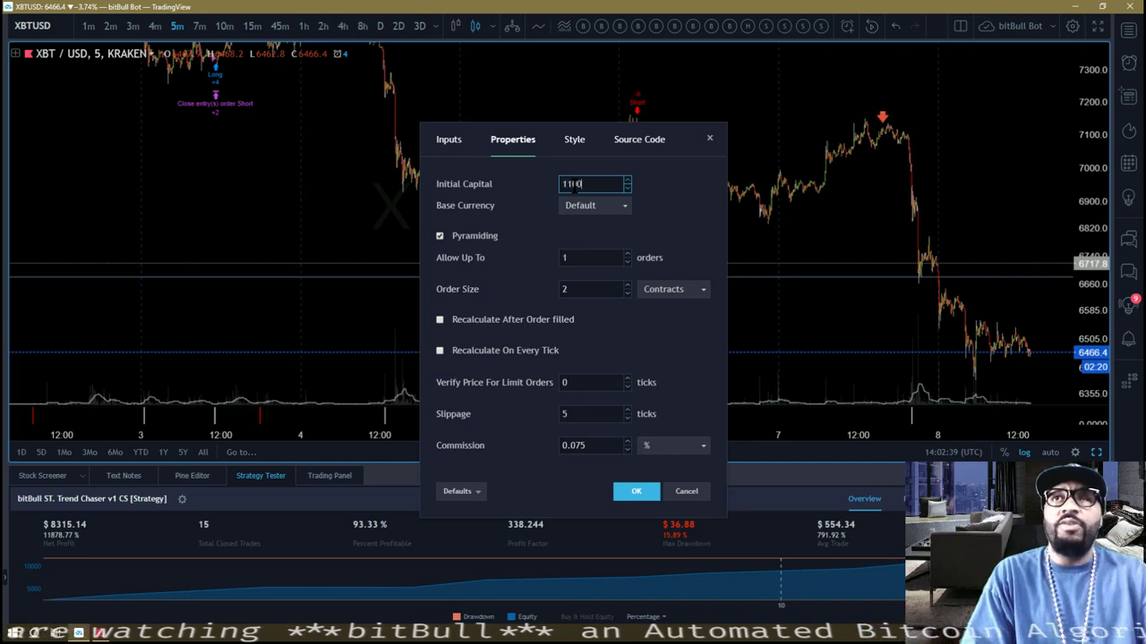
left_click(523, 227)
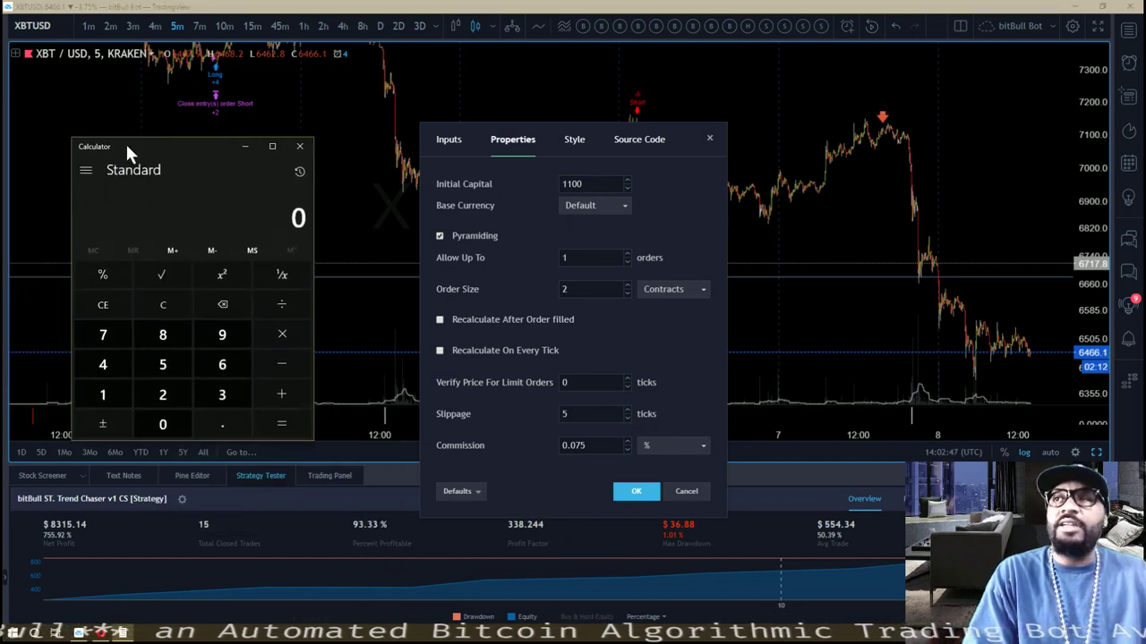
Step: Place the calculator beside the strategy properties dialog and multiply 1,100 by 10
left_click_drag(128, 150, 147, 213)
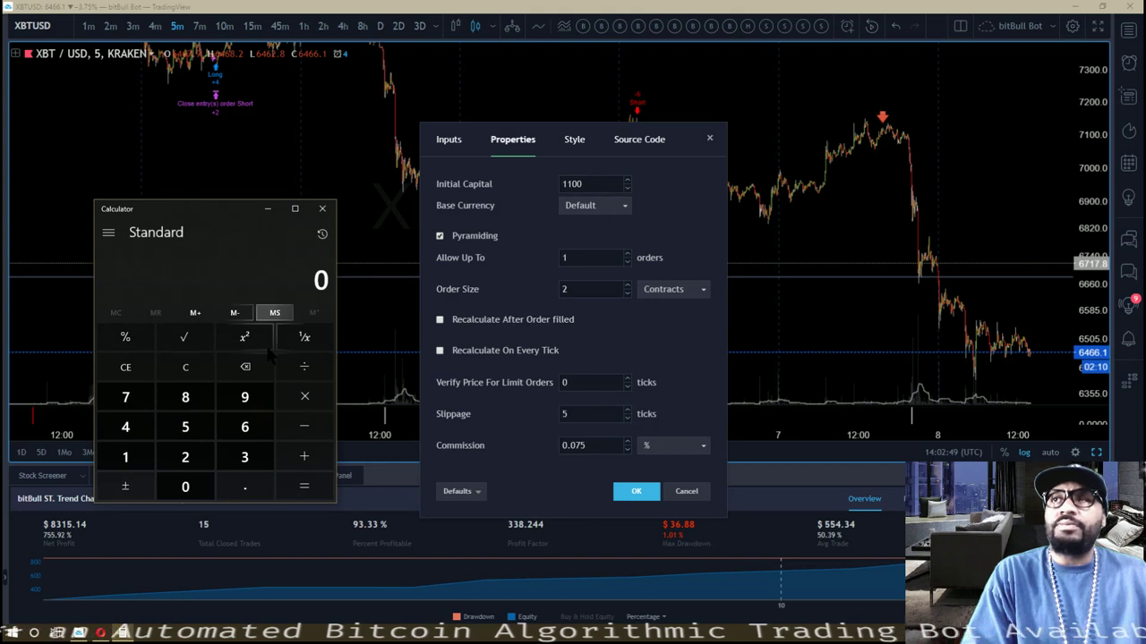
left_click_drag(155, 216, 220, 212)
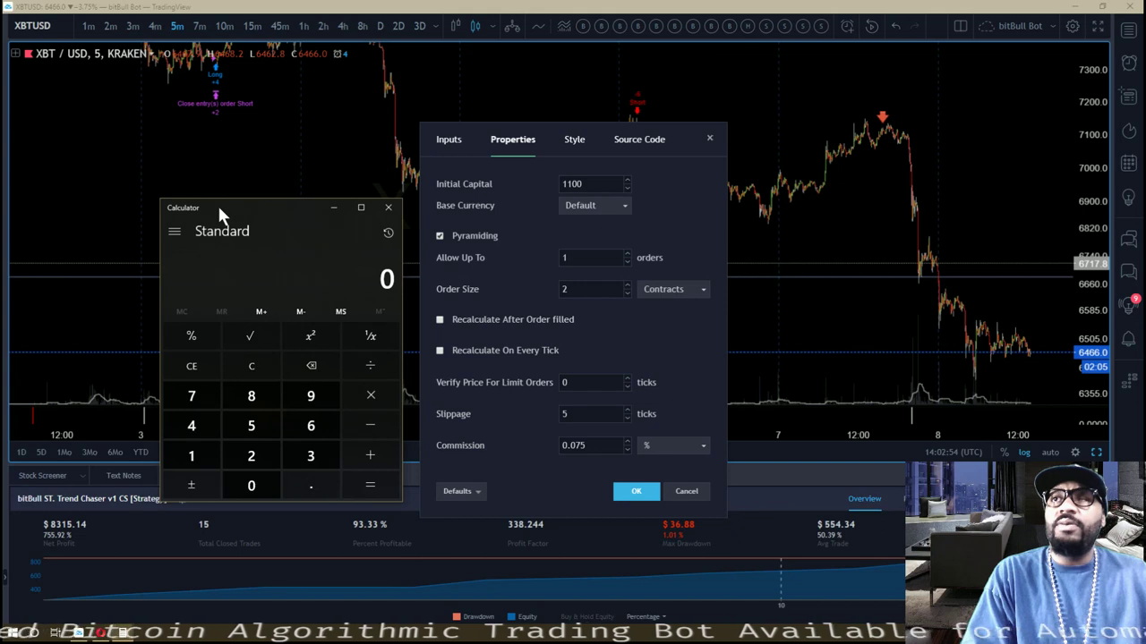
double_click(191, 456)
double_click(251, 485)
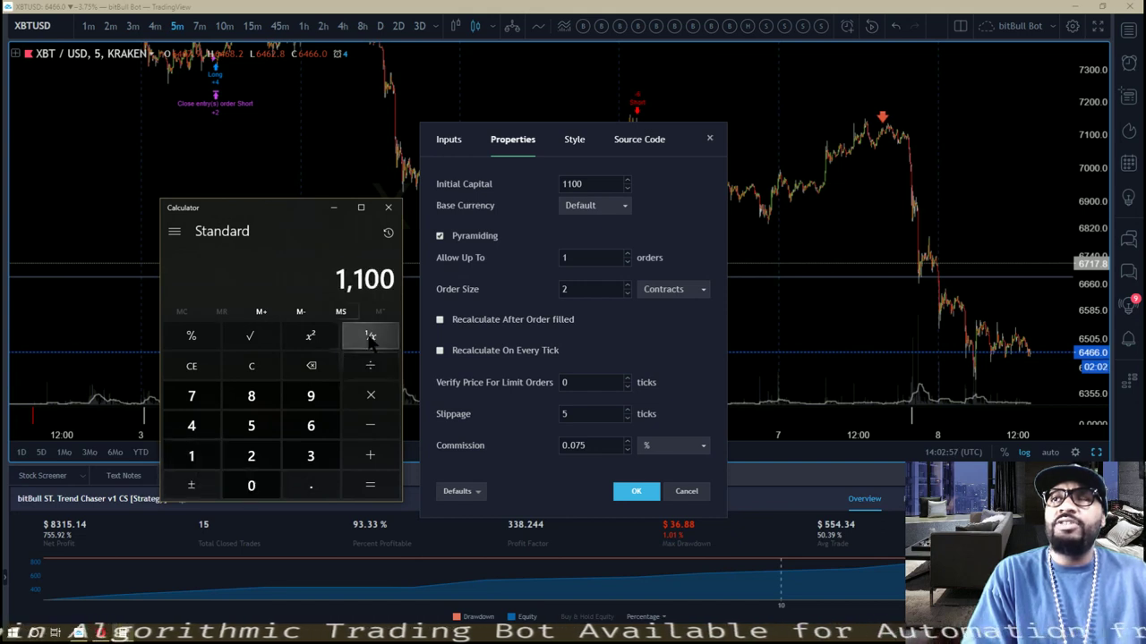
left_click(373, 403)
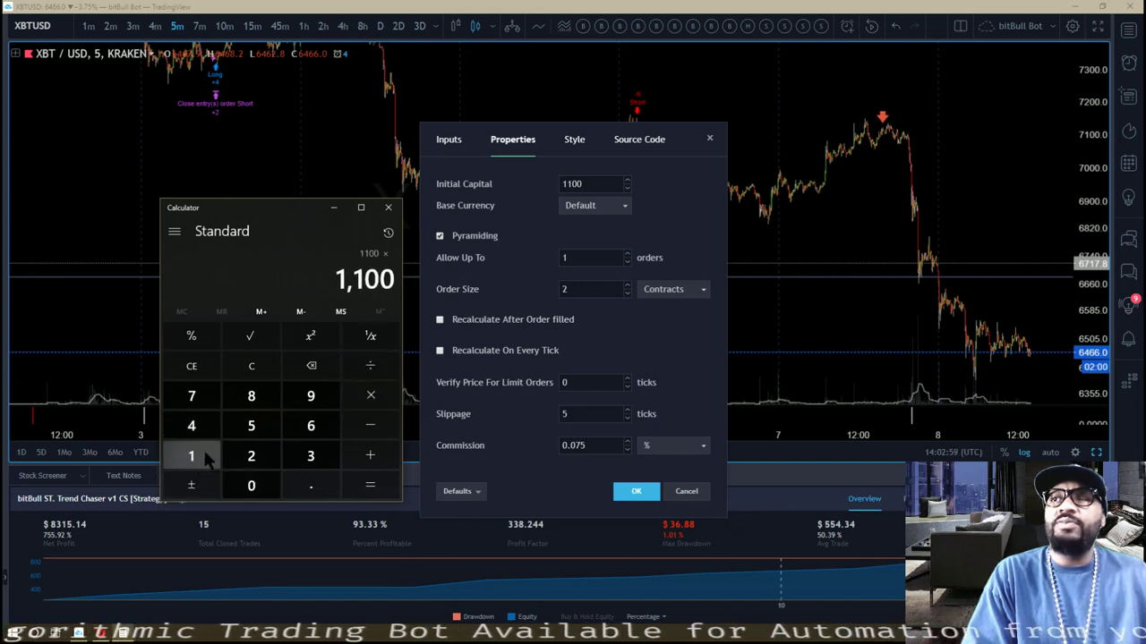
left_click(204, 457)
left_click(251, 485)
left_click(370, 485)
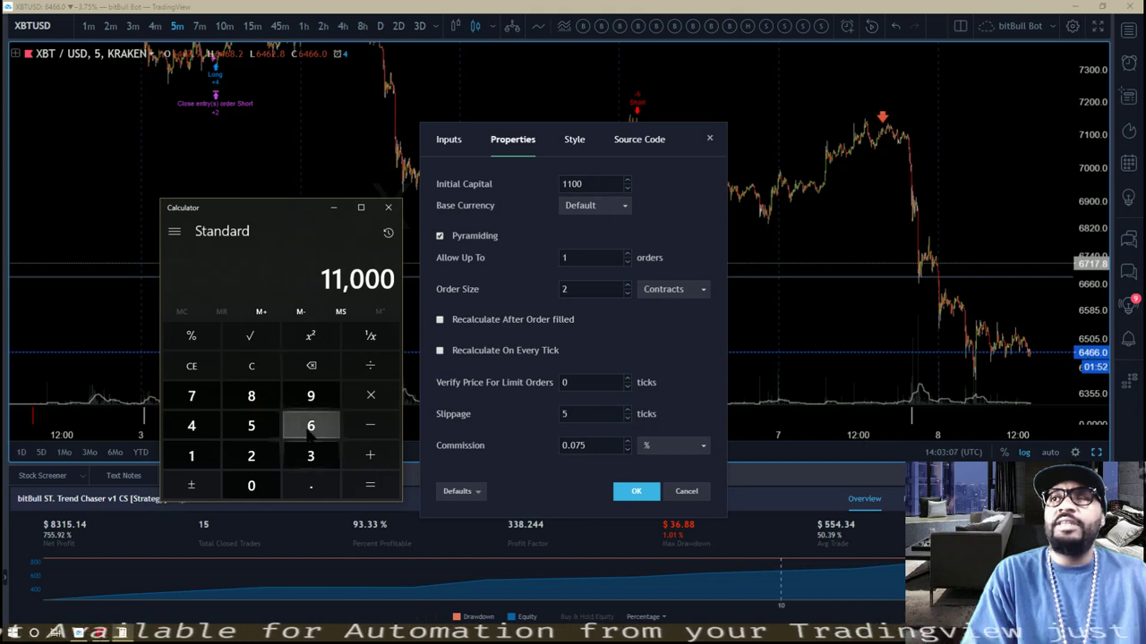
Step: Multiply the XBTUSD price of 6466 by 2 in the calculator to work out the two-contract position value
left_click(311, 428)
left_click(191, 426)
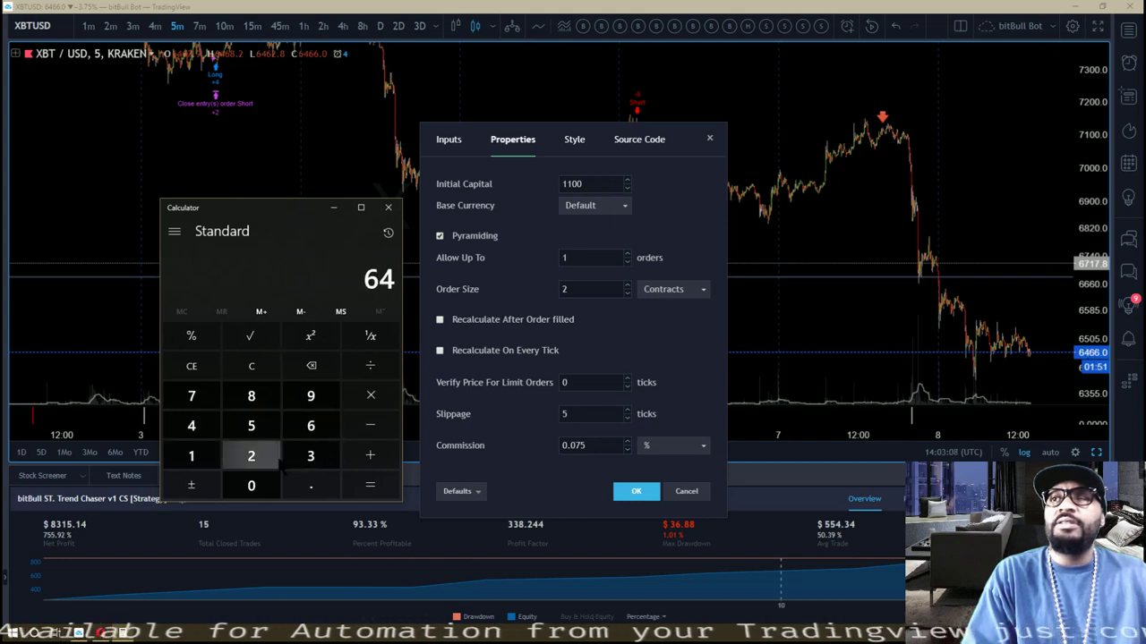
double_click(311, 426)
left_click(362, 394)
left_click(251, 455)
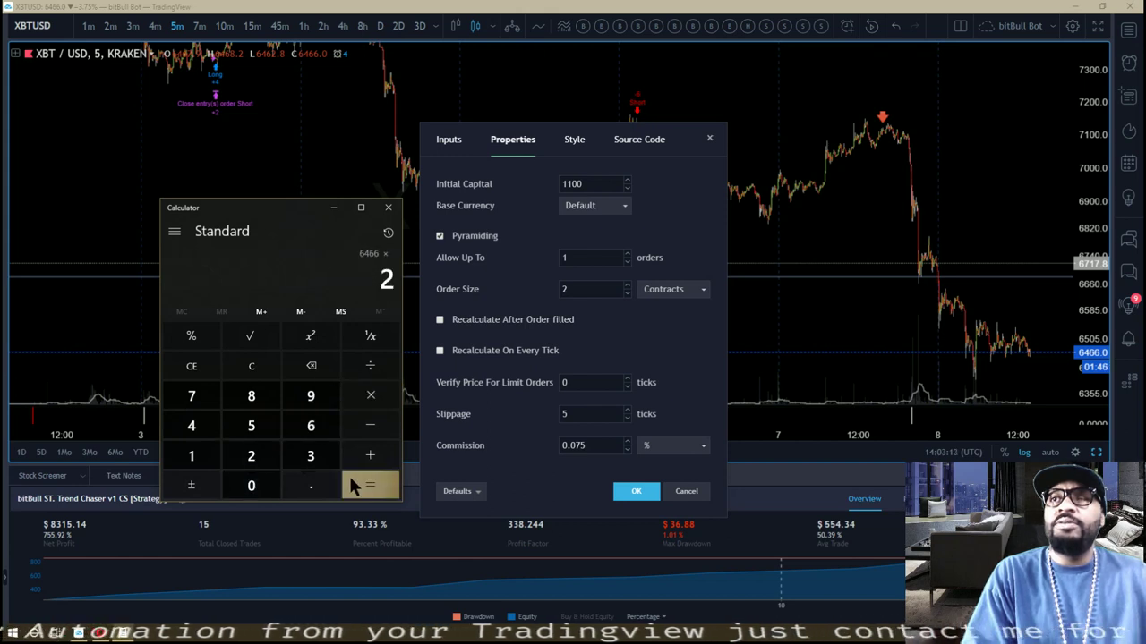
left_click(371, 484)
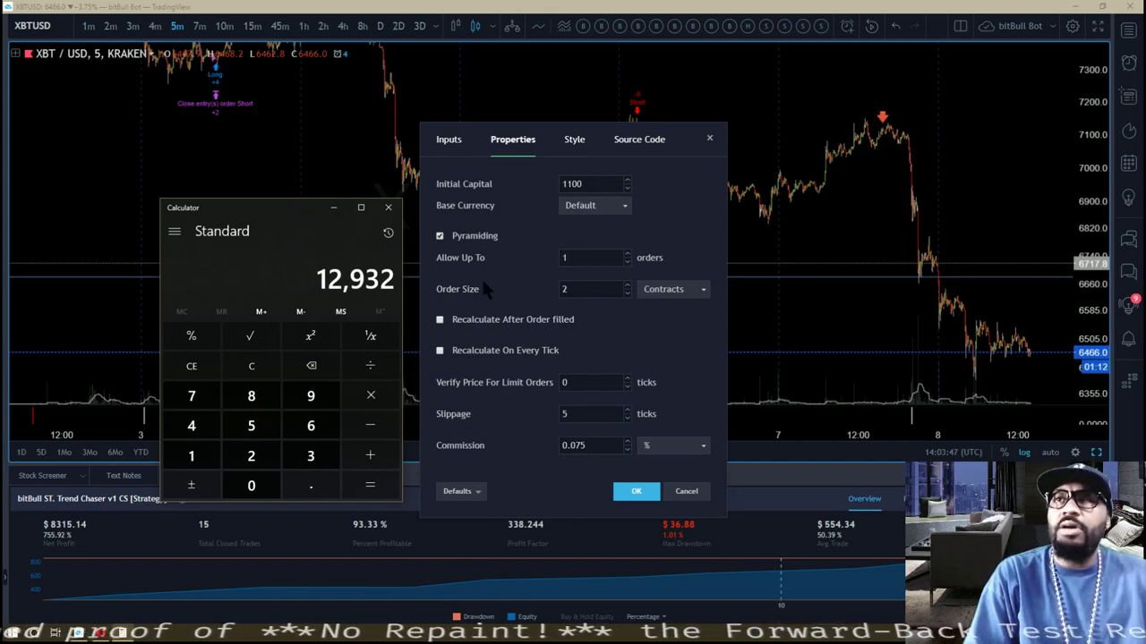
Step: Allow up to 2 pyramiding orders in the strategy properties and move the dialog clear of the chart's trade markers
left_click(628, 255)
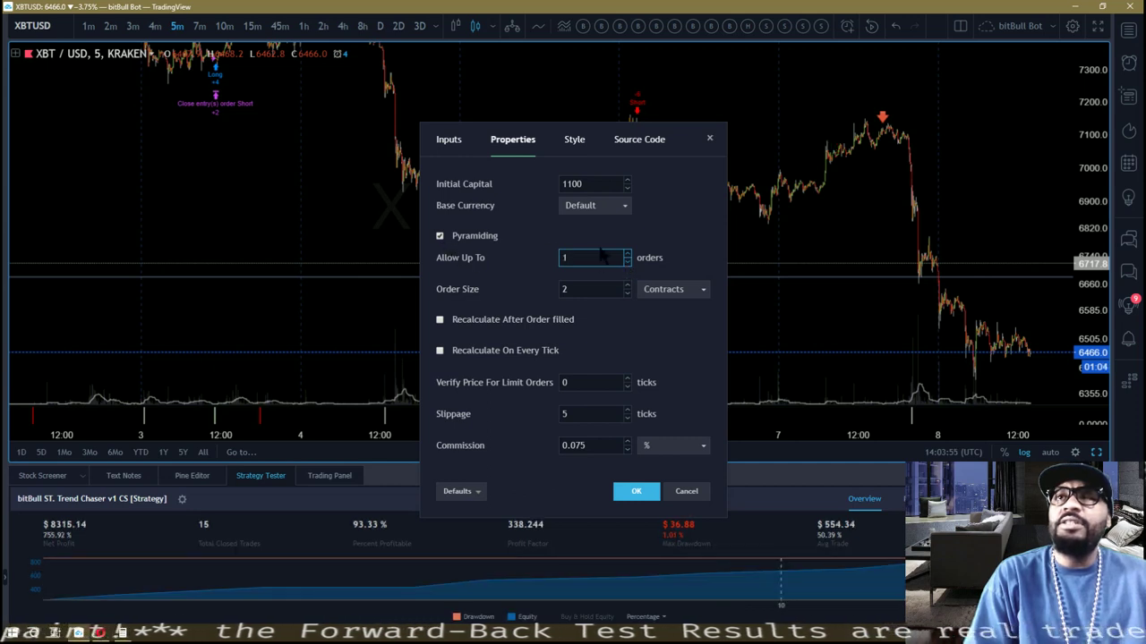
left_click(627, 254)
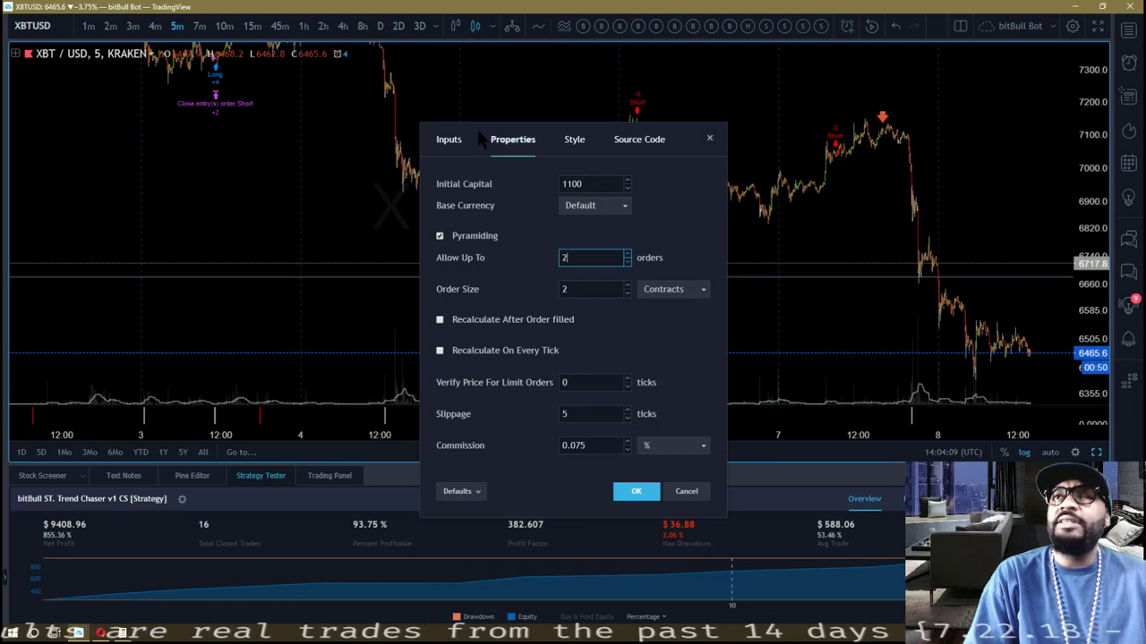
left_click_drag(473, 146, 367, 338)
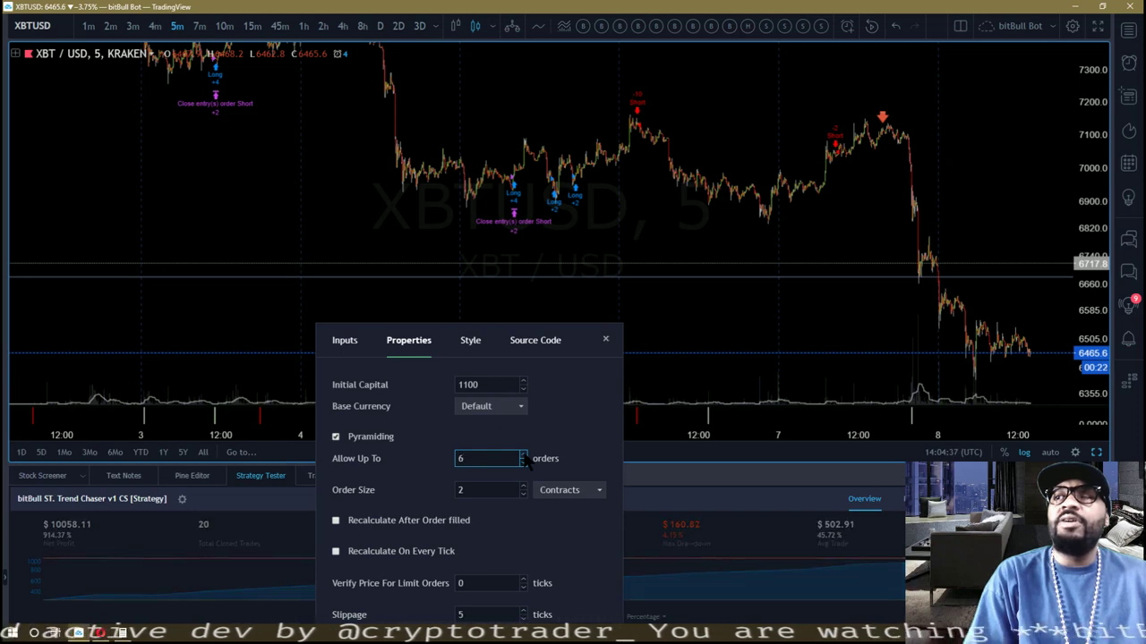
Step: Raise the strategy's pyramiding limit to 10 orders and replace it with 4 orders
left_click(526, 455)
left_click(526, 454)
left_click(526, 455)
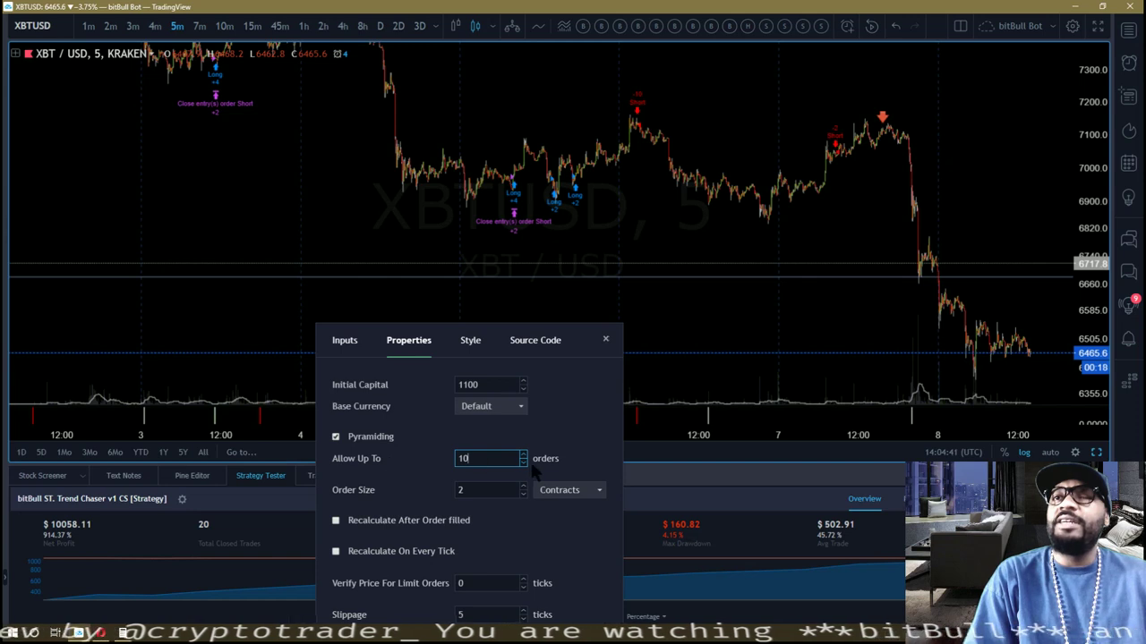
key("BackSpace")
type("4")
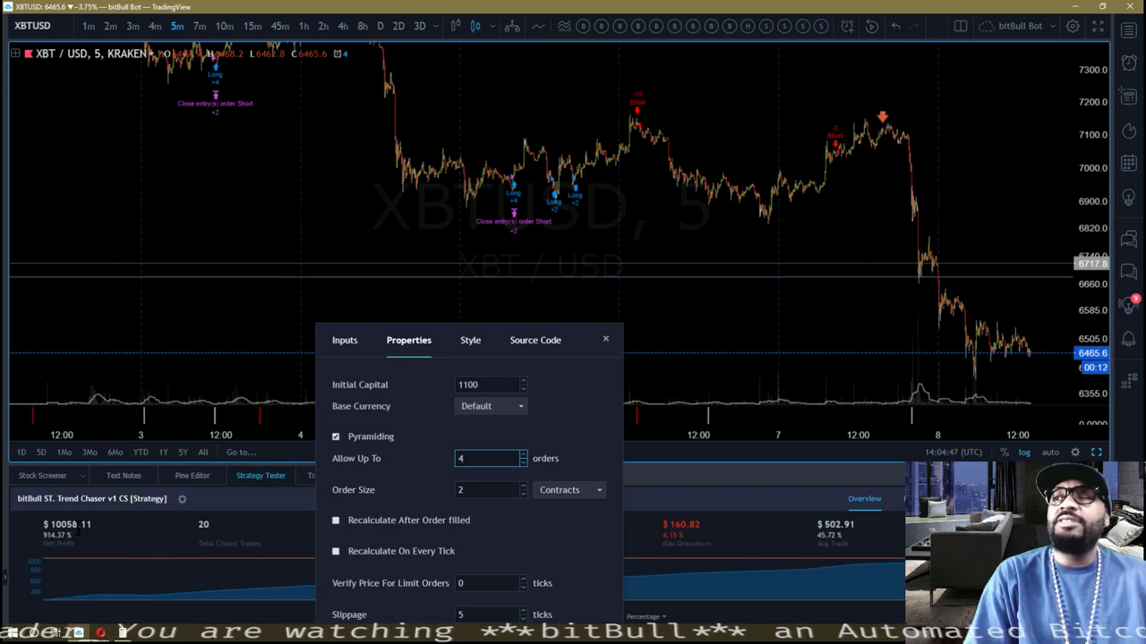
Step: Lower the pyramiding limit to 0, re-enable pyramiding with 1 order and apply the strategy properties
left_click(522, 462)
left_click(522, 462)
left_click(522, 462)
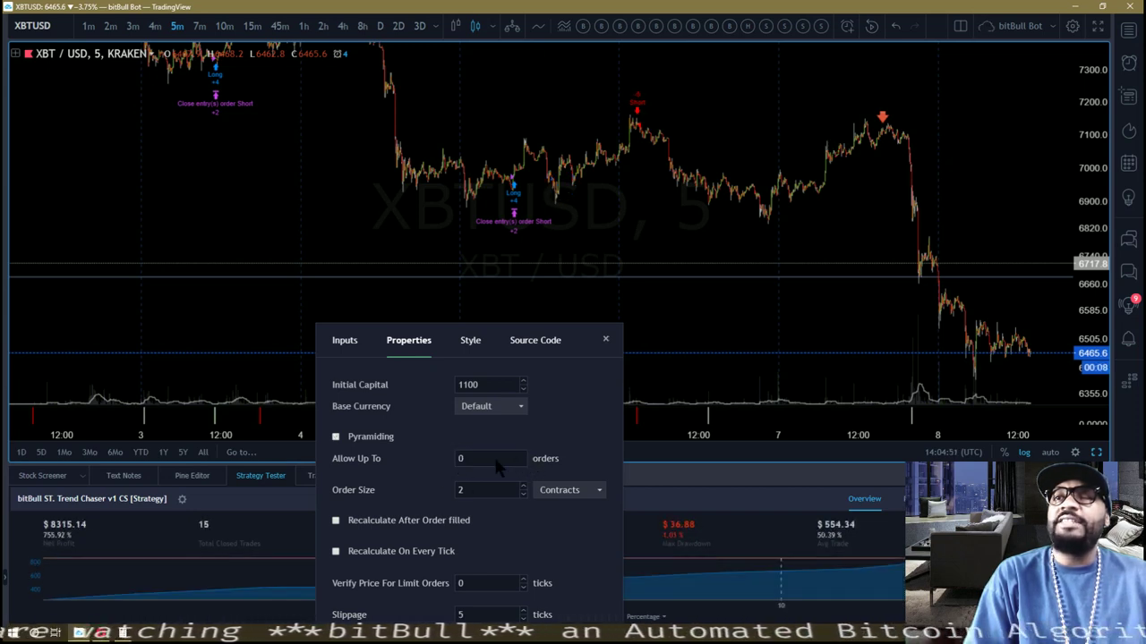
left_click(336, 437)
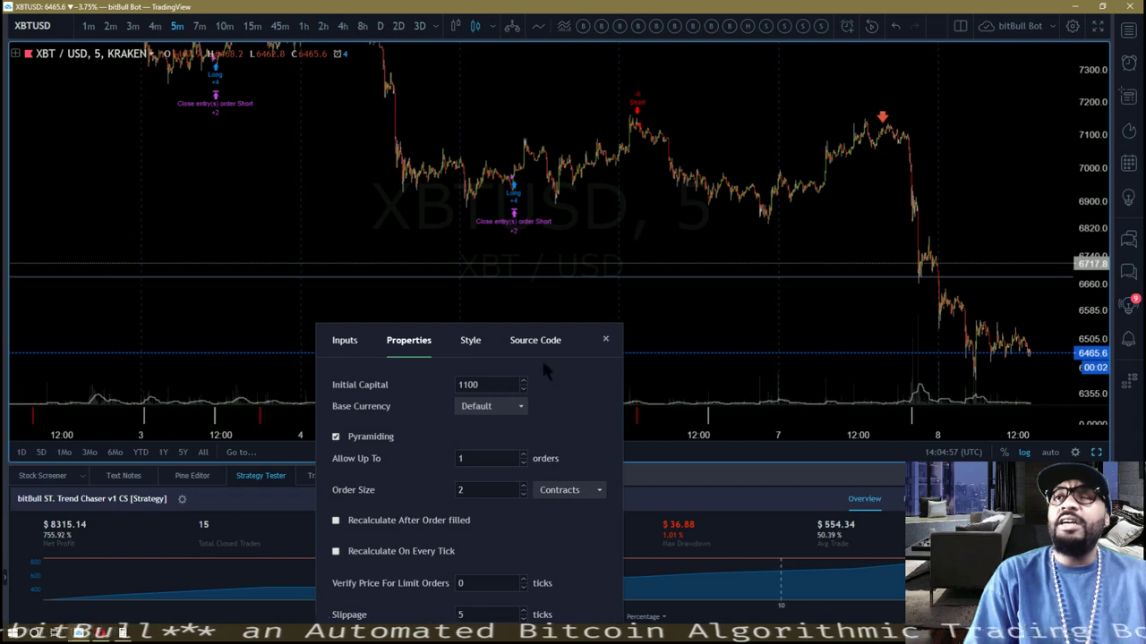
left_click_drag(339, 334, 540, 132)
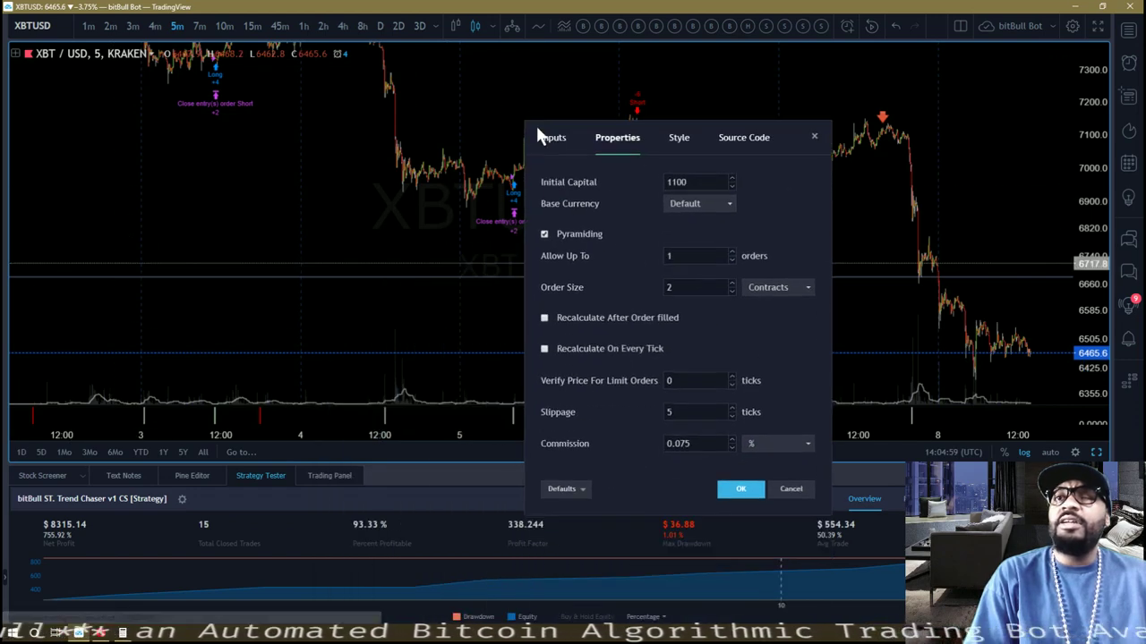
left_click(735, 489)
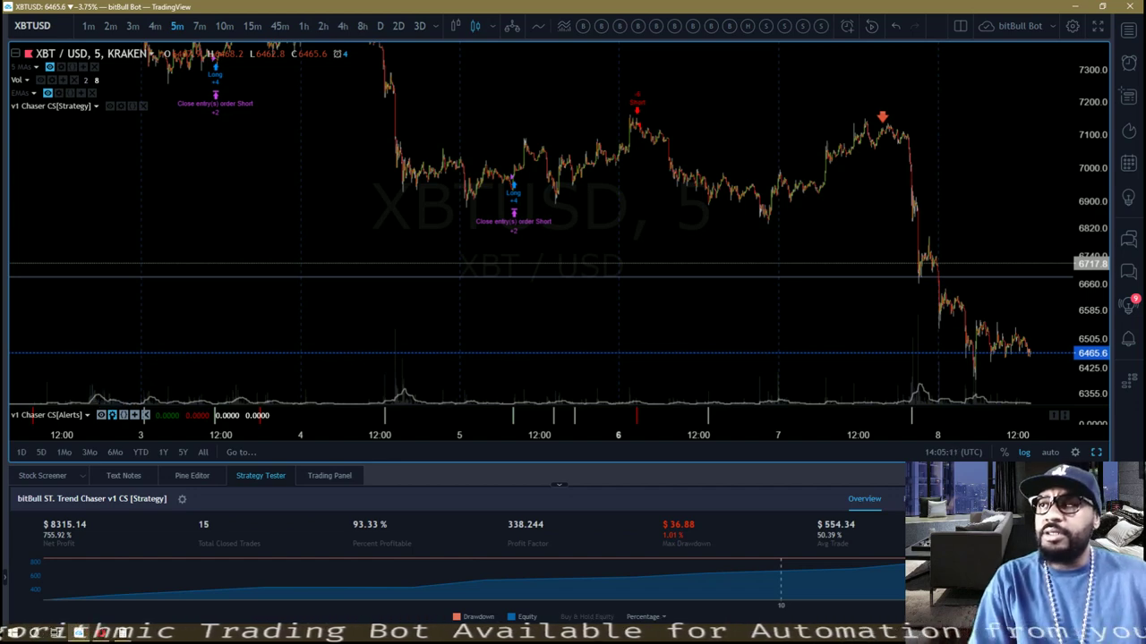
Step: Review the input settings of the v1 Chaser CS[Alerts] indicator and close them
left_click(111, 415)
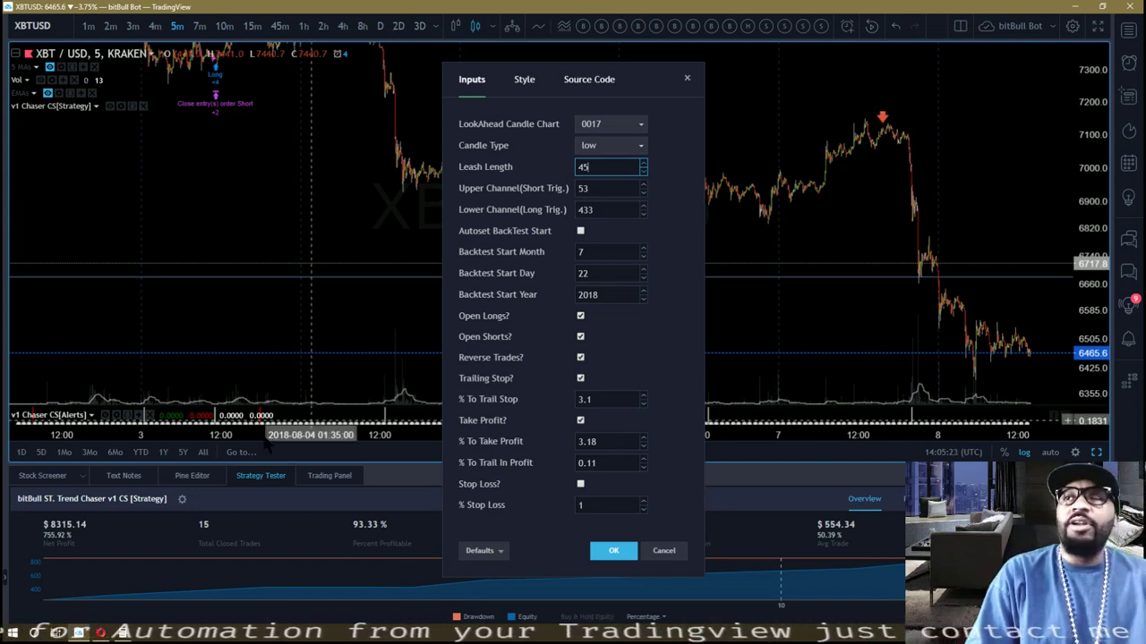
left_click(613, 550)
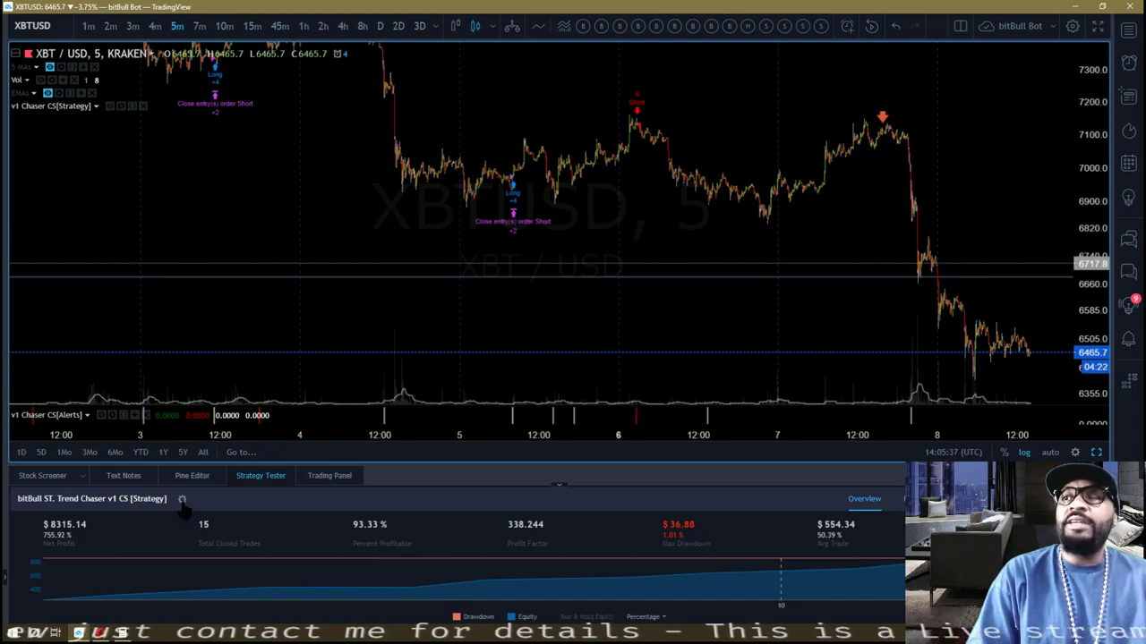
Step: Open the strategy's properties, set the order size to 1 contract and raise the pyramiding limit to 101 orders
left_click(121, 105)
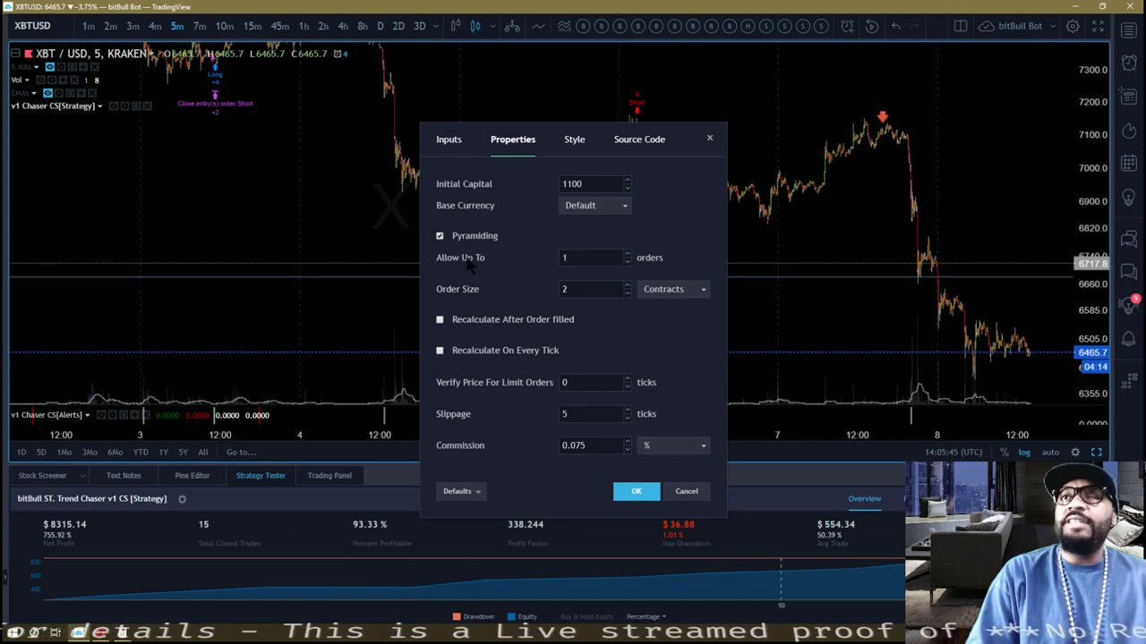
left_click(627, 293)
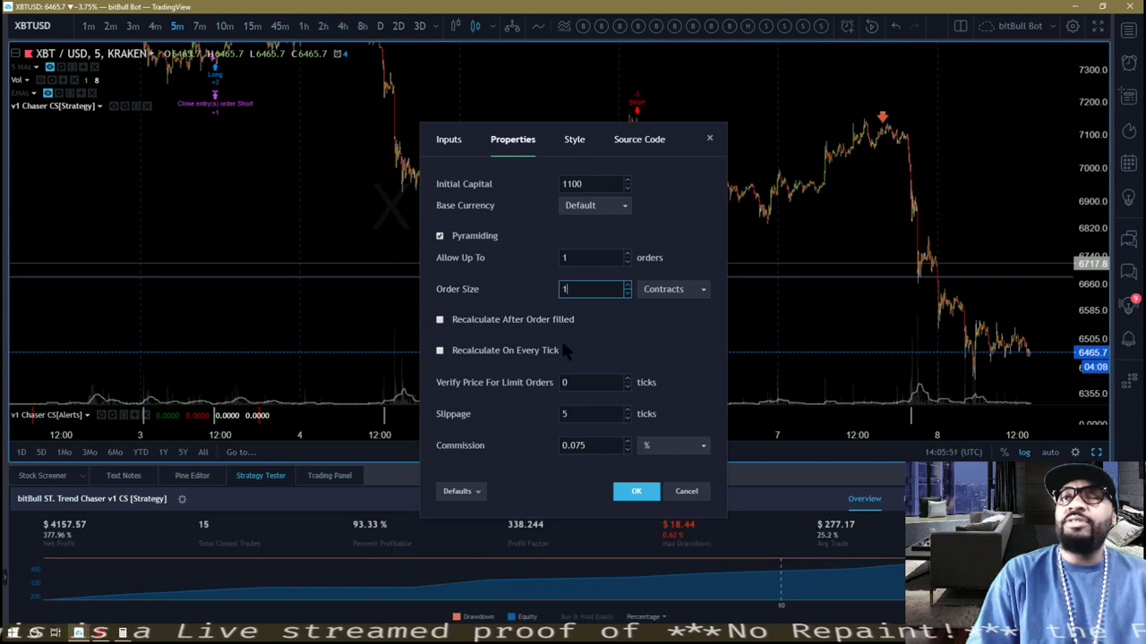
left_click(627, 253)
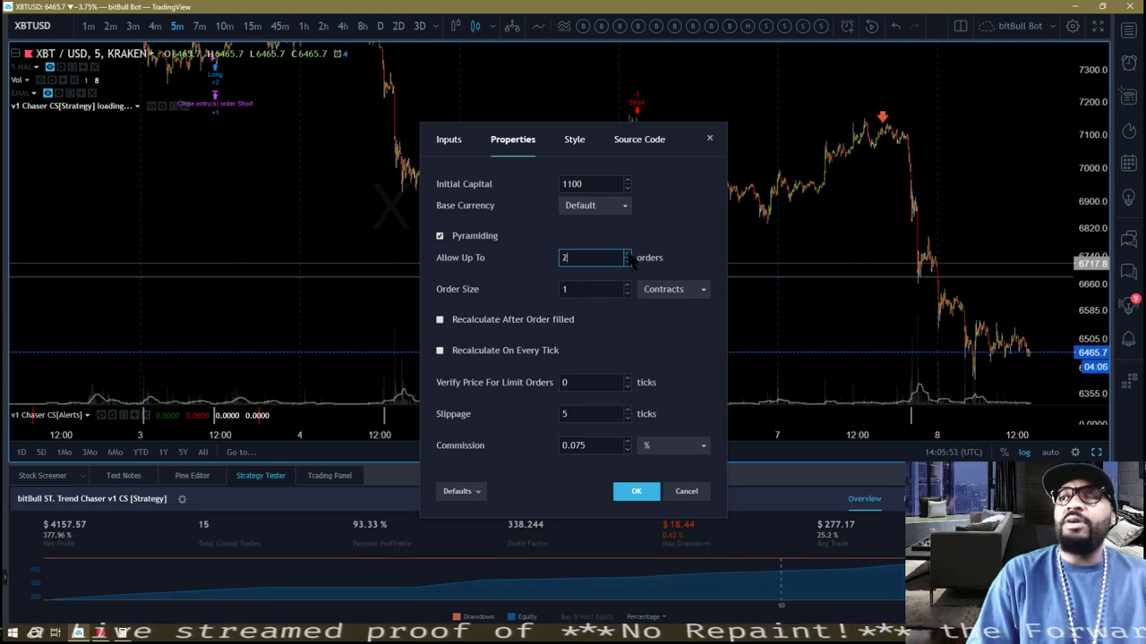
left_click(626, 254)
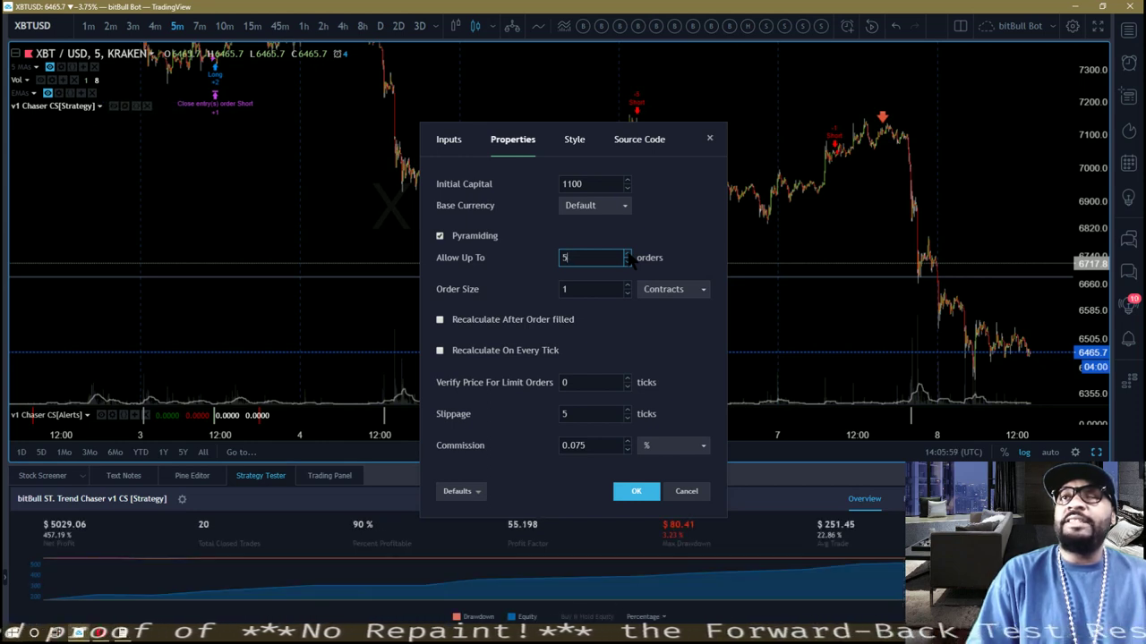
left_click(627, 254)
left_click(627, 254)
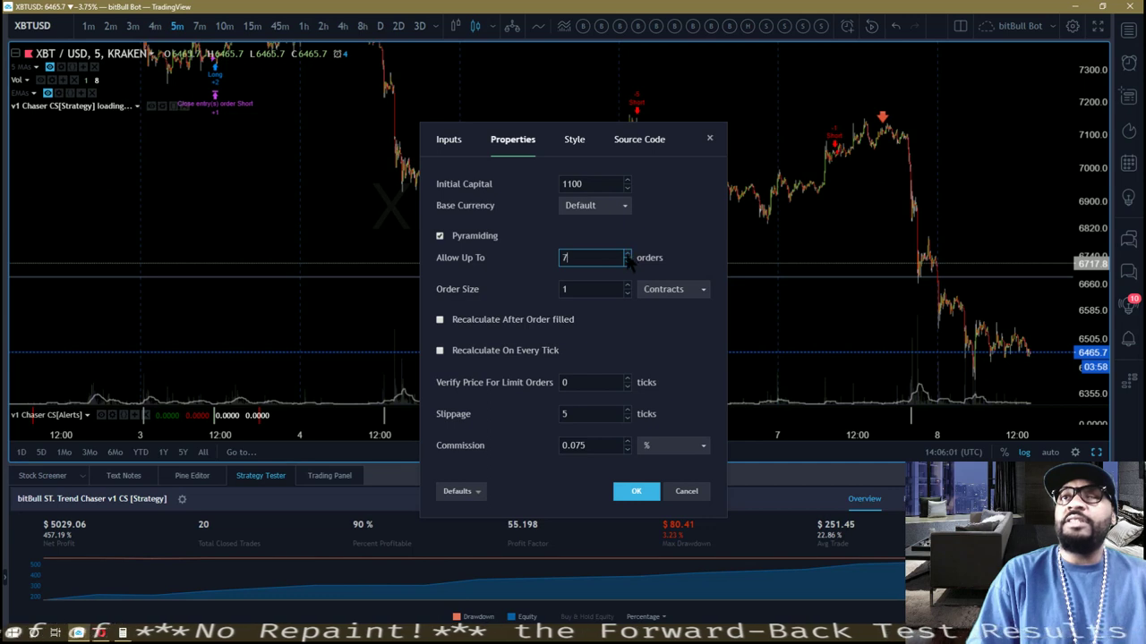
scroll(600, 259, "up", 9)
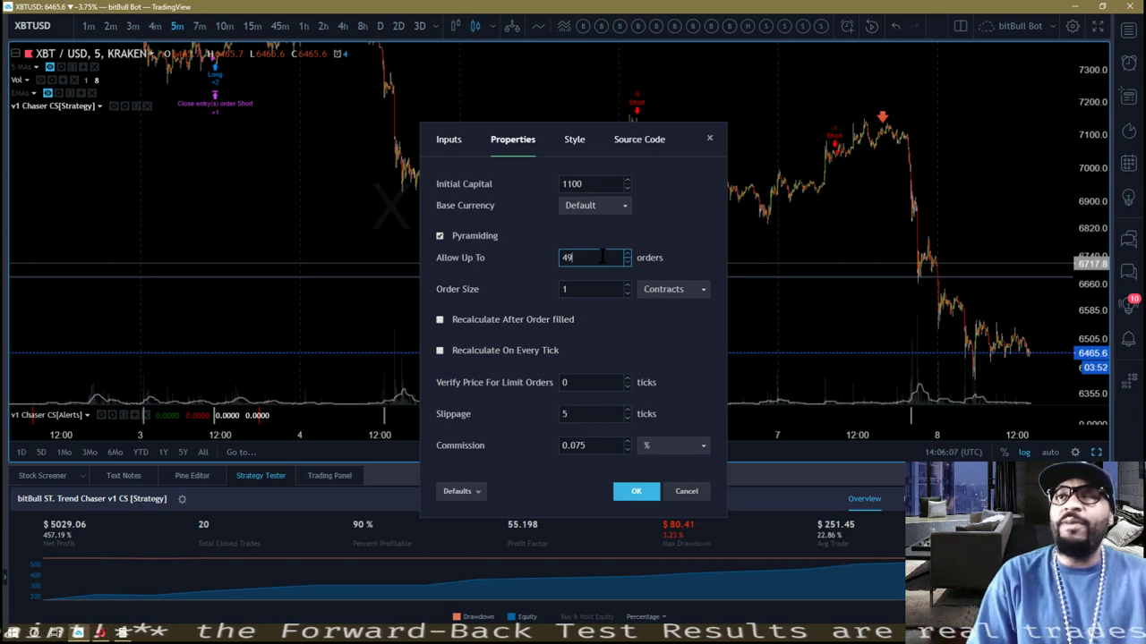
scroll(601, 257, "up", 20)
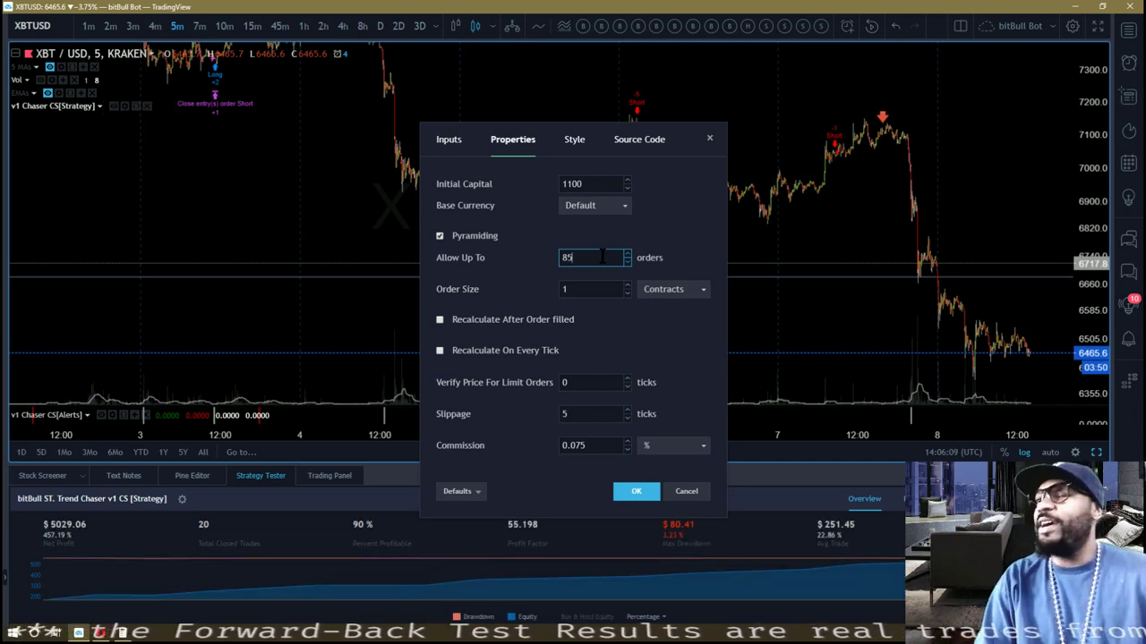
scroll(602, 257, "up", 3)
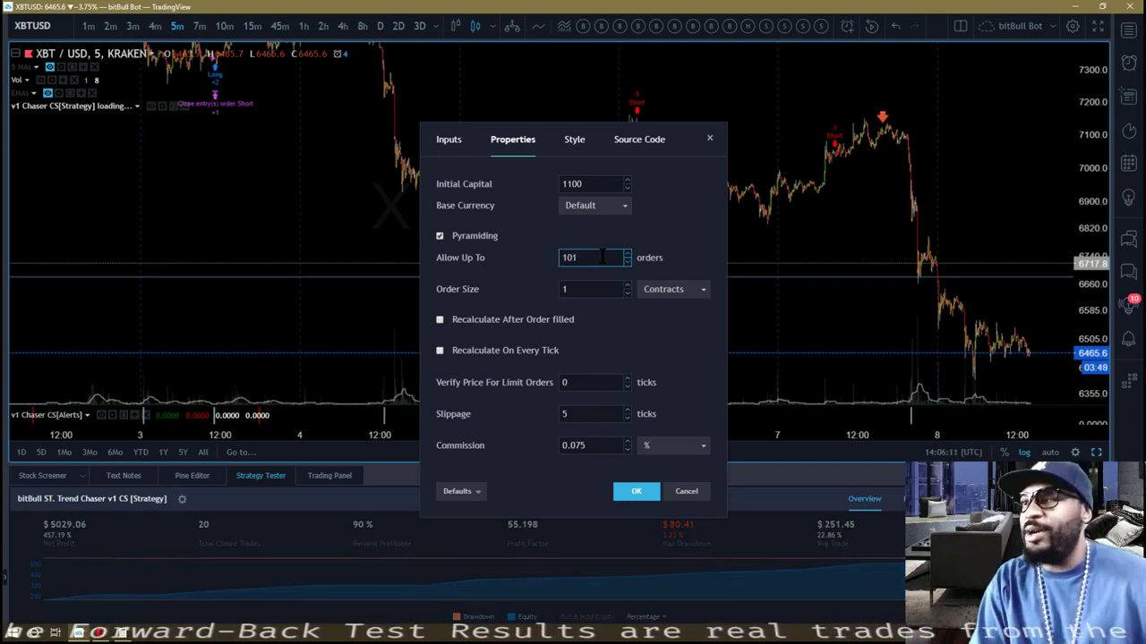
Step: Set the pyramiding limit to 4 orders and move the dialog aside to examine the stacked entries on the chart
double_click(602, 257)
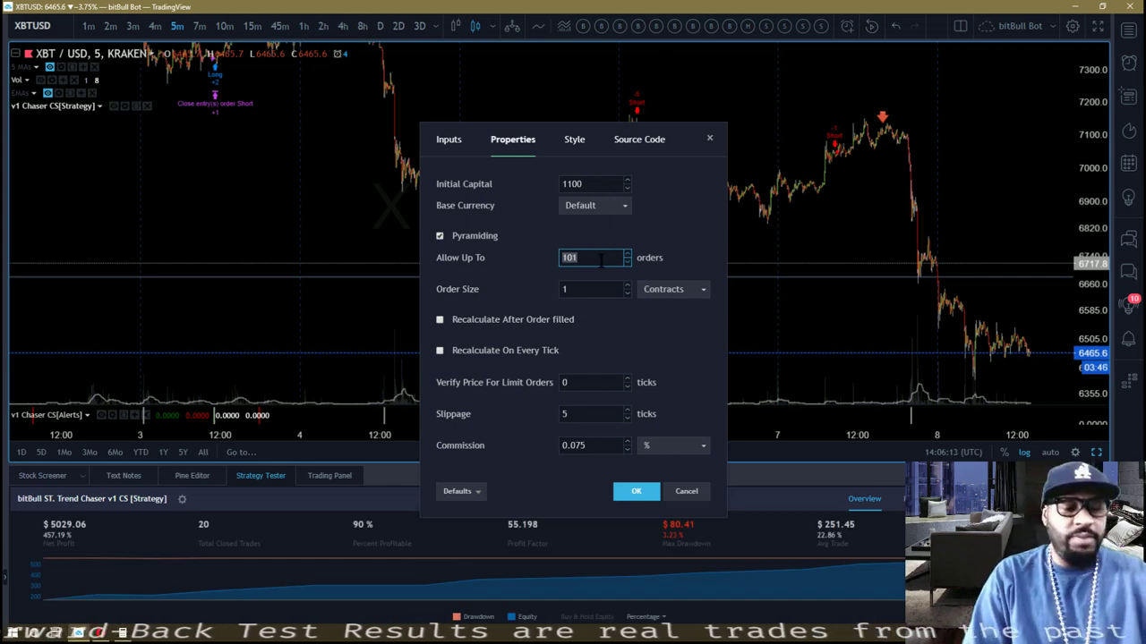
type("4")
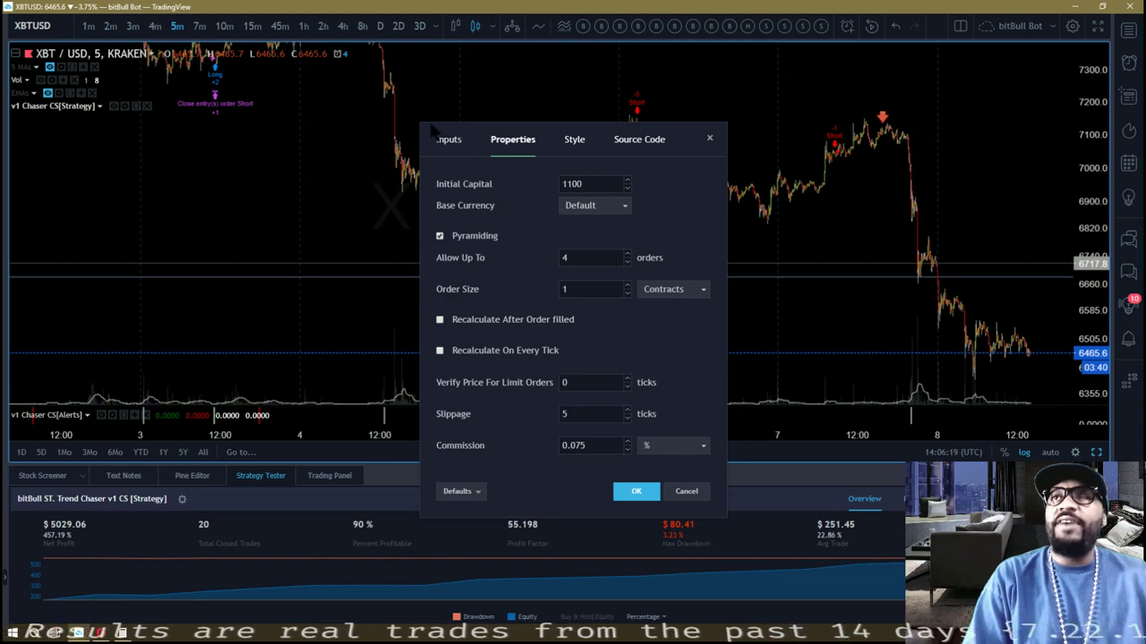
left_click_drag(526, 155, 726, 332)
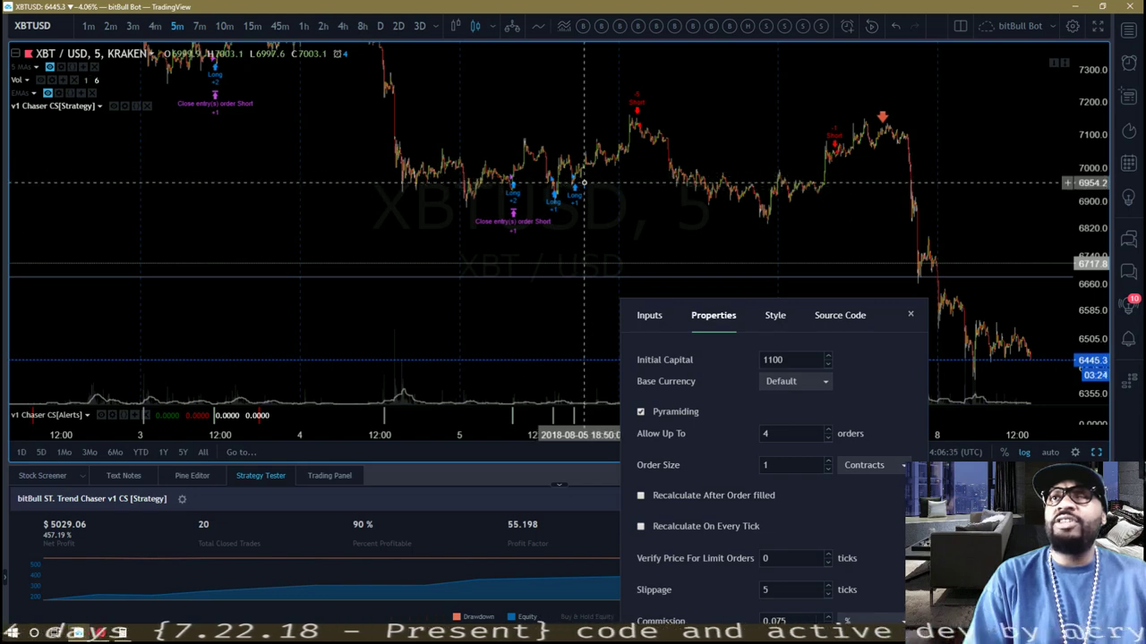
left_click_drag(633, 303, 409, 133)
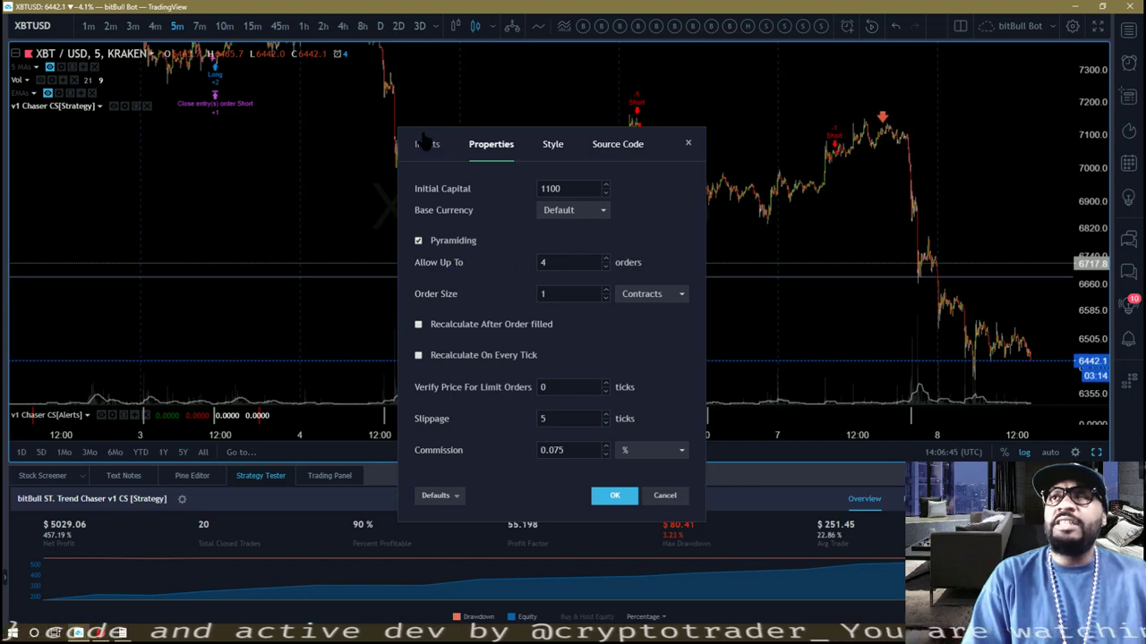
left_click_drag(434, 150, 665, 442)
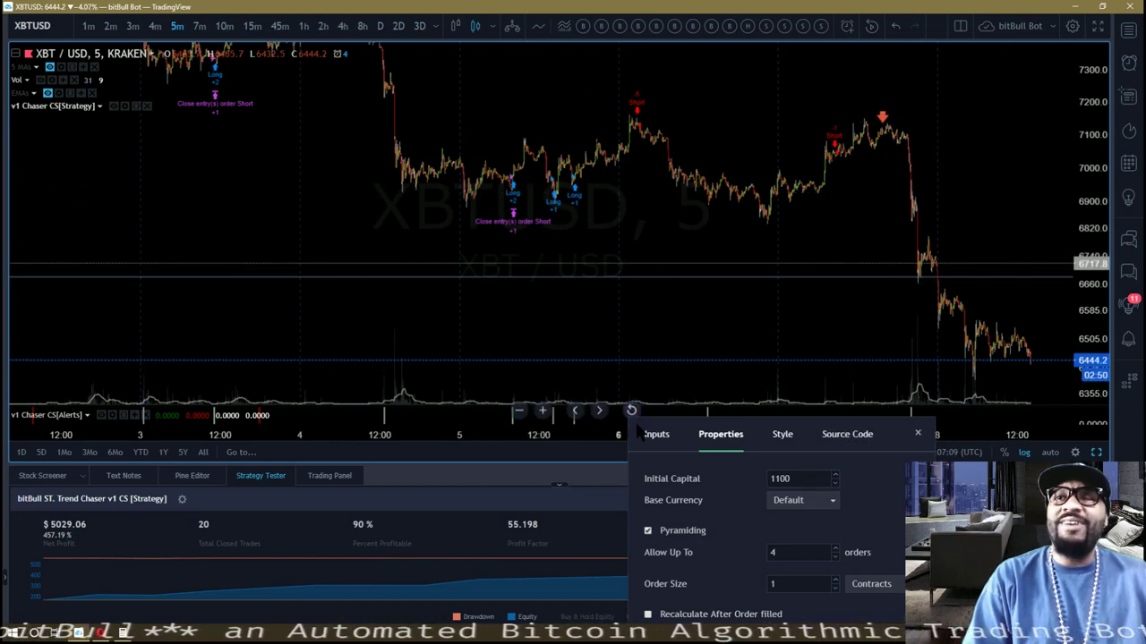
left_click_drag(637, 428, 500, 107)
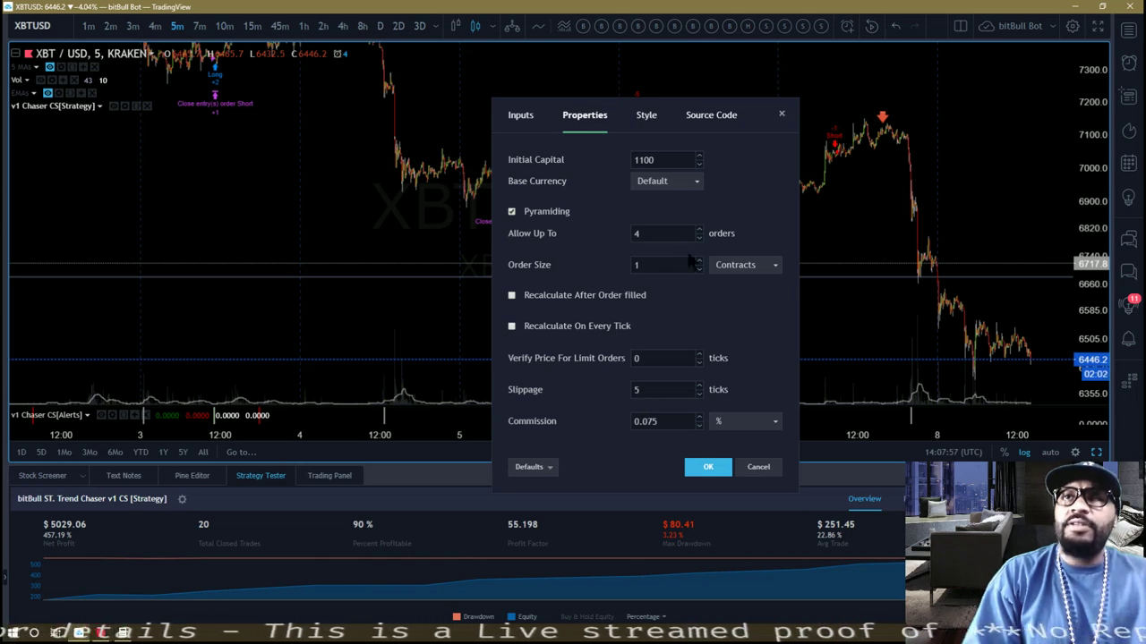
Step: Set the pyramiding limit to 1 order and the order size to 2 contracts, recheck the calculator result and apply the properties
left_click(662, 233)
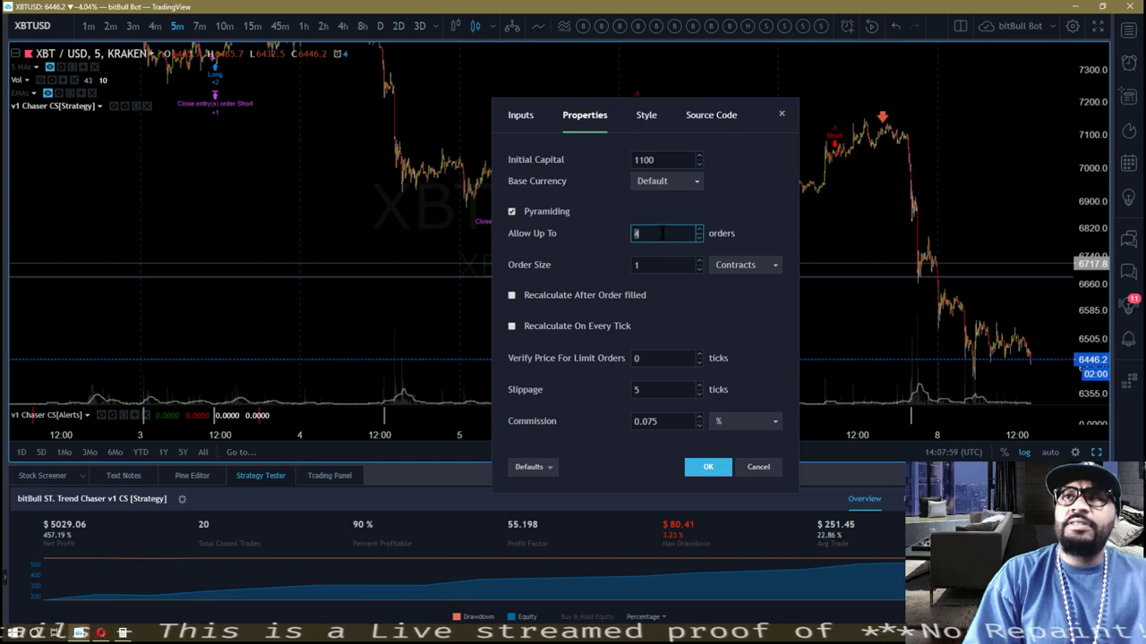
type("1")
left_click(568, 232)
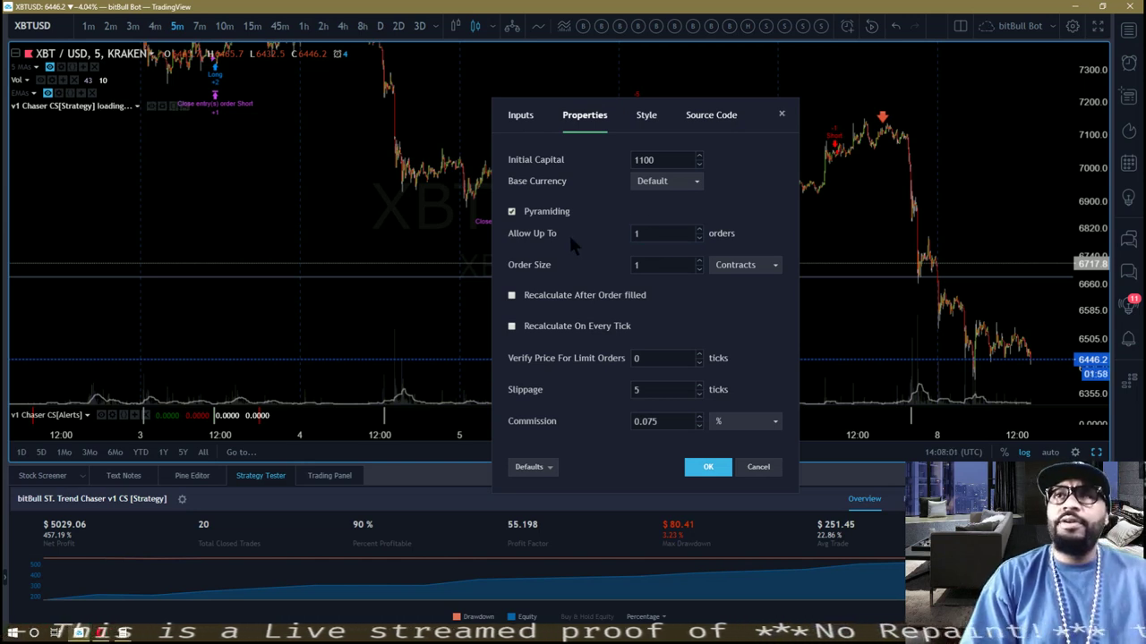
left_click(699, 261)
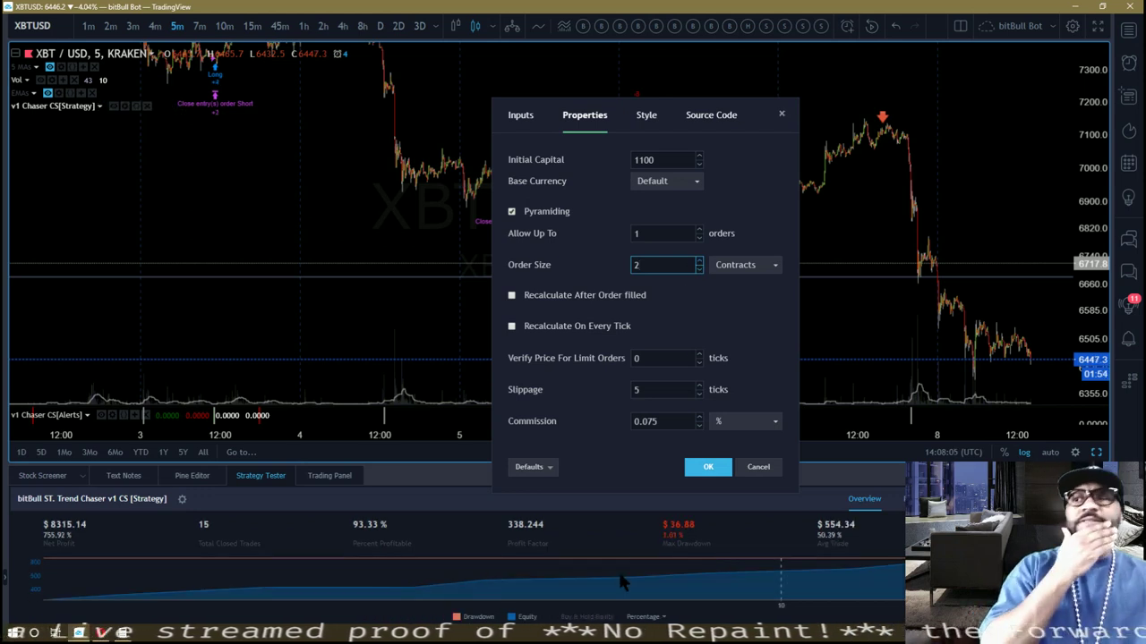
left_click(119, 633)
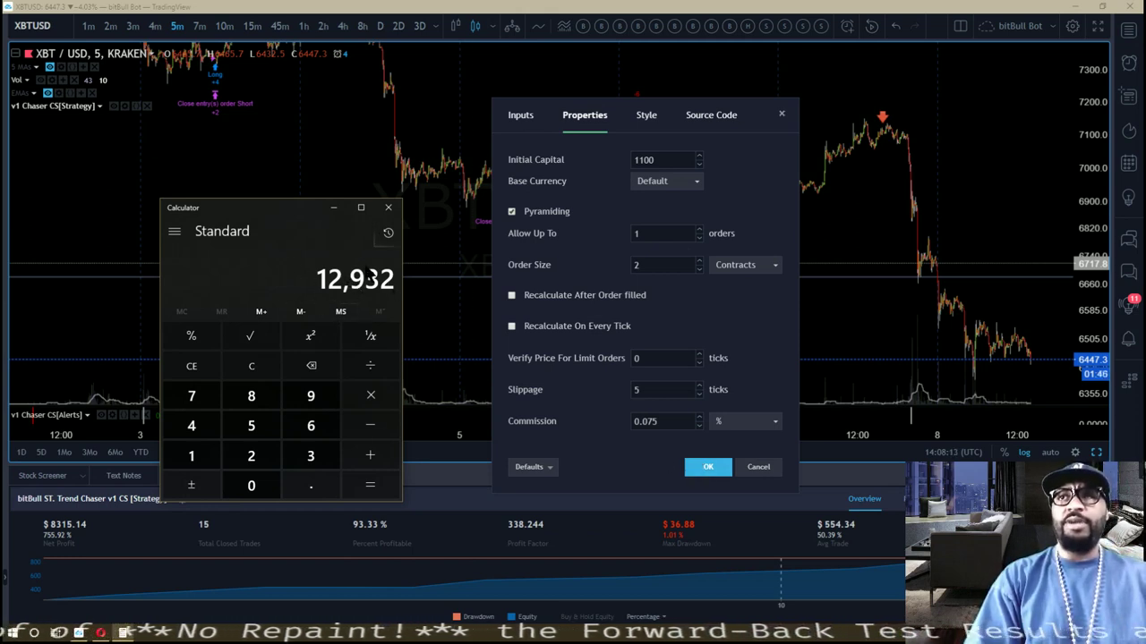
left_click(707, 468)
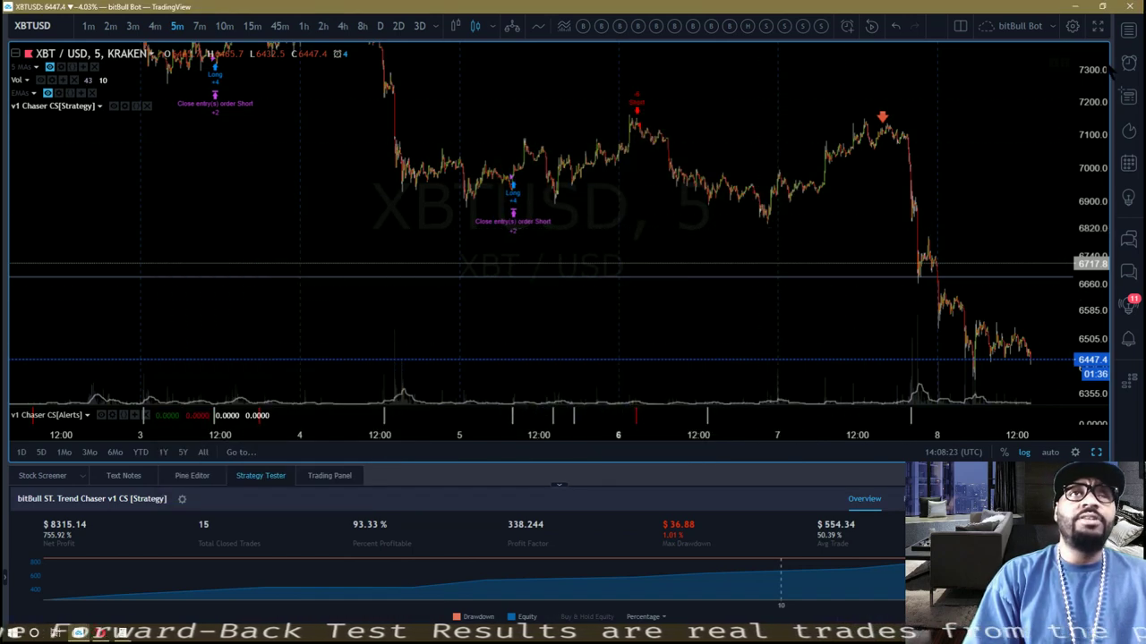
Step: Open the alerts list and edit the Open Long v1 1m alert, setting the quantity in its message to q=12933
left_click(1128, 66)
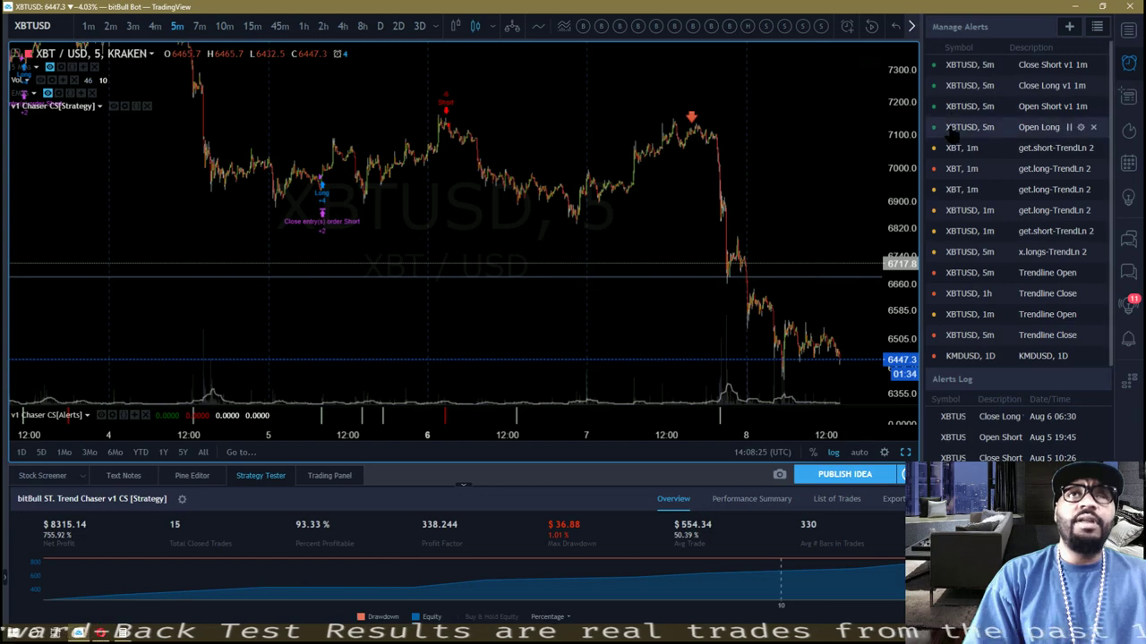
left_click(1080, 106)
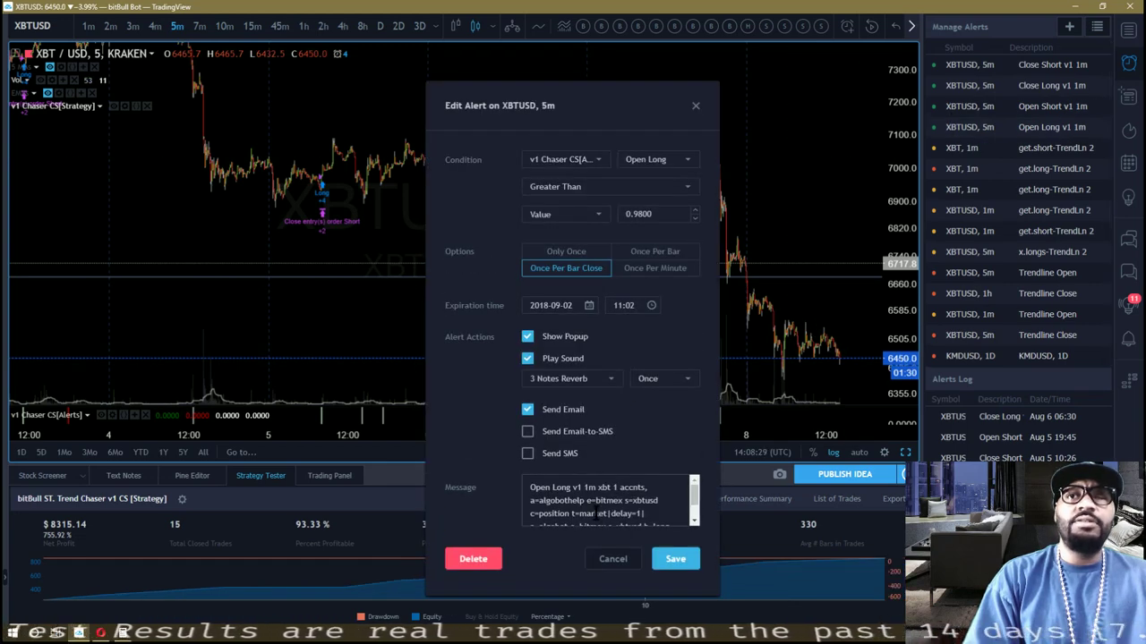
scroll(599, 510, "down", 2)
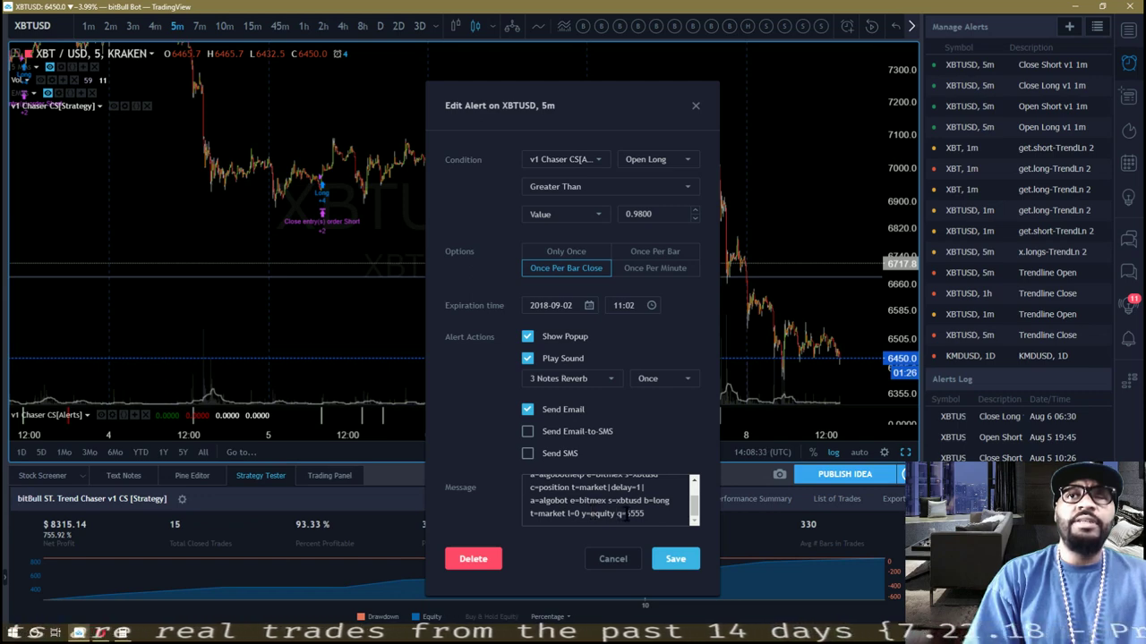
left_click_drag(626, 514, 646, 514)
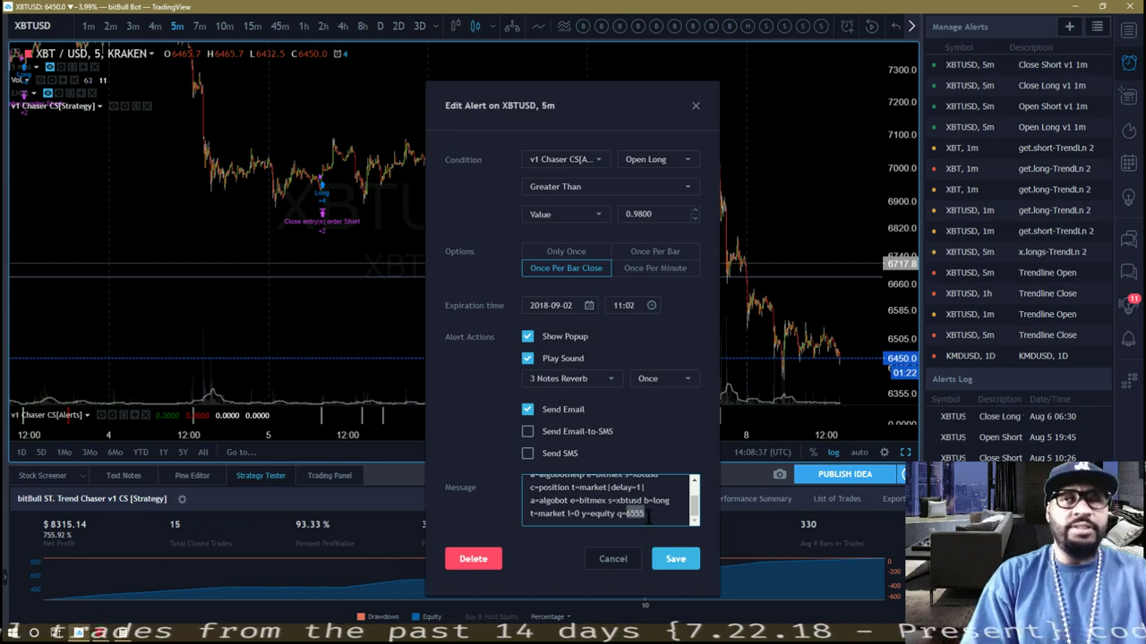
type("12")
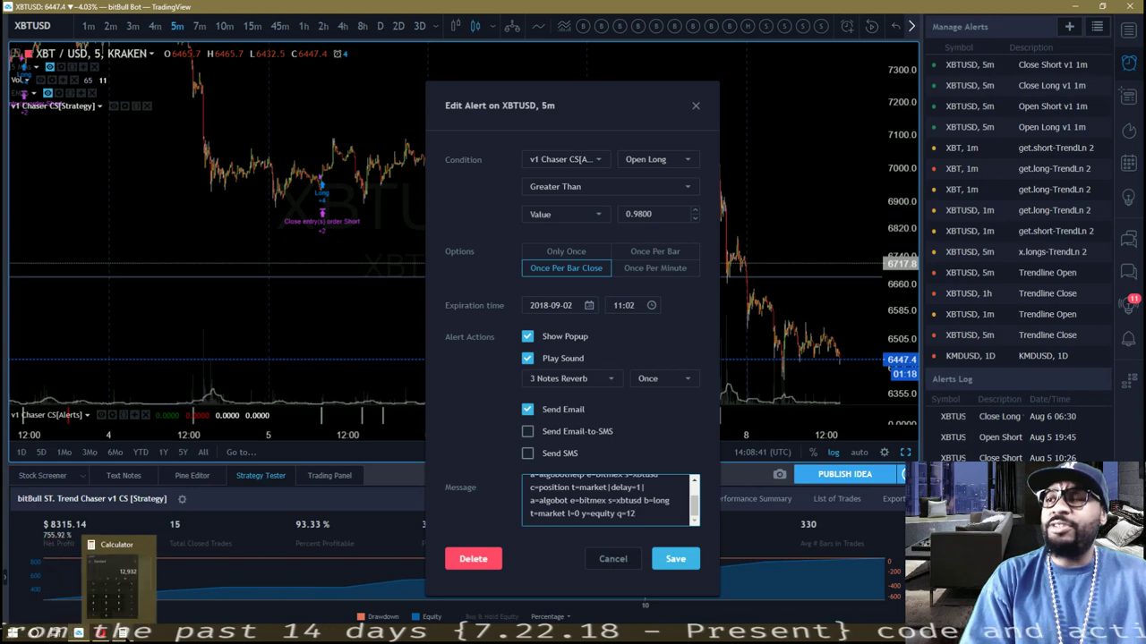
left_click(120, 634)
left_click(120, 634)
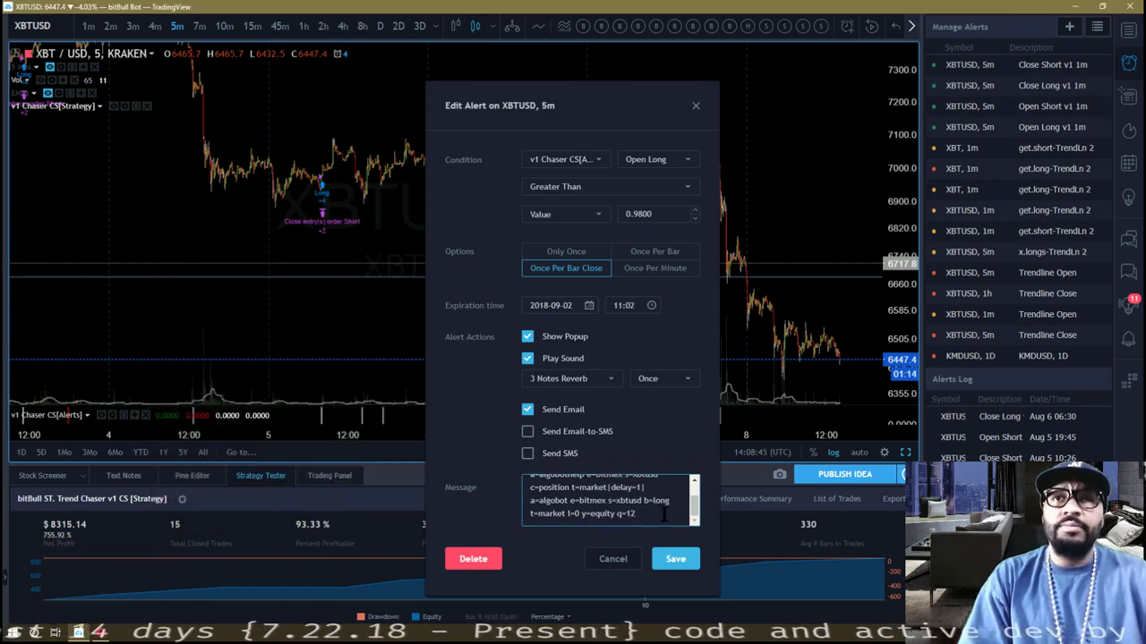
type("9")
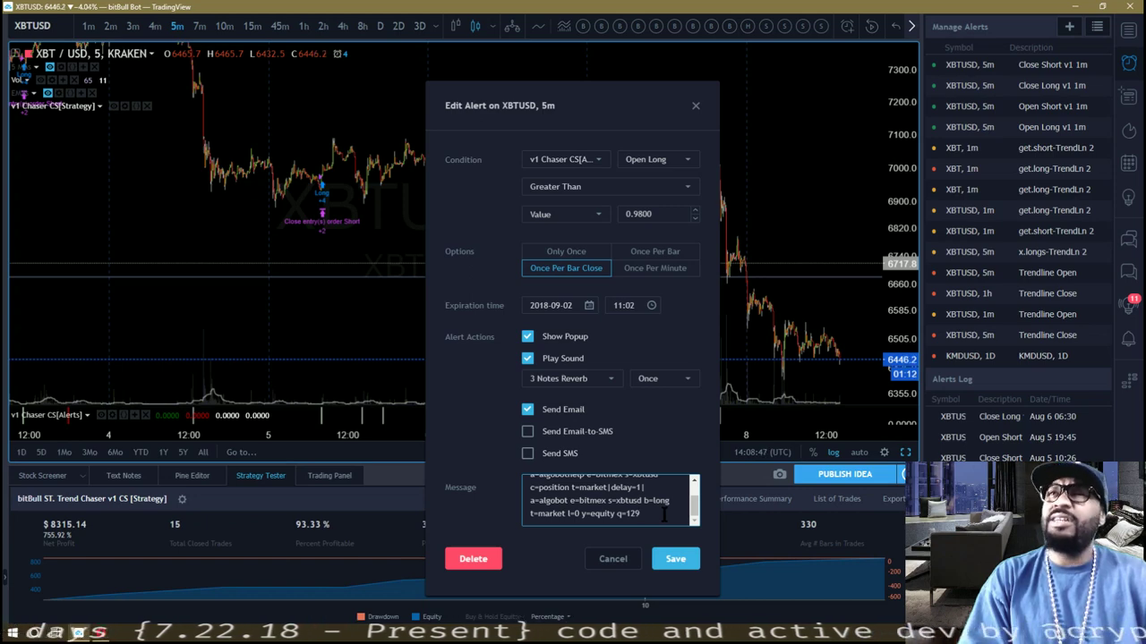
type("33")
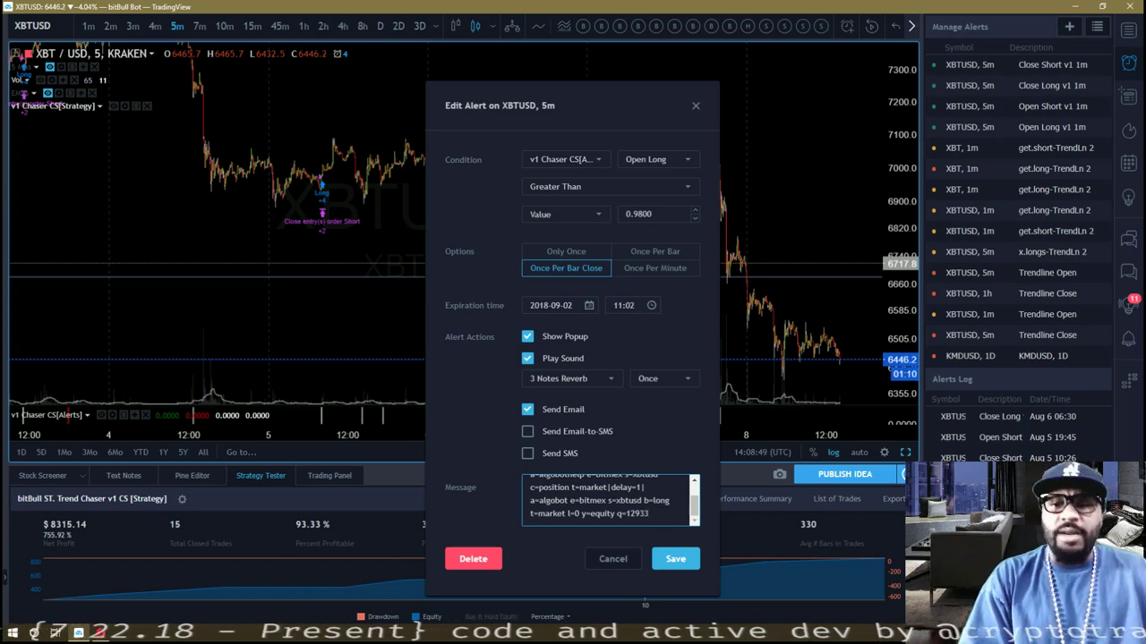
Step: Switch to the bitBull Position Size Calculator in Google Sheets, review the cross leverage percentages and return to the alert being edited
key("alt+Tab")
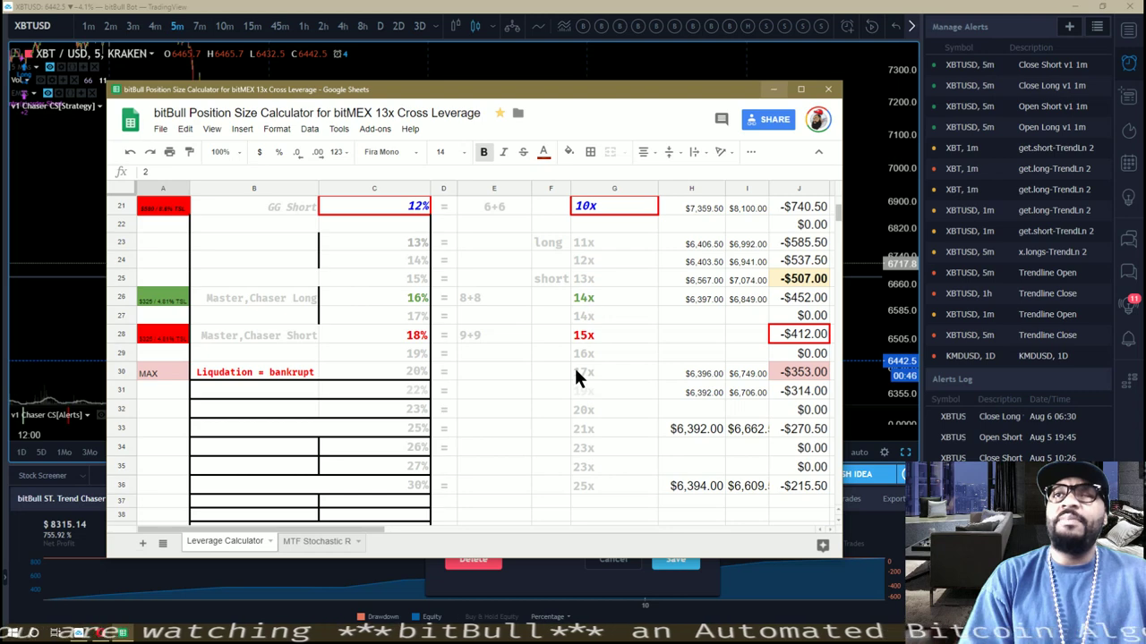
scroll(575, 376, "up", 3)
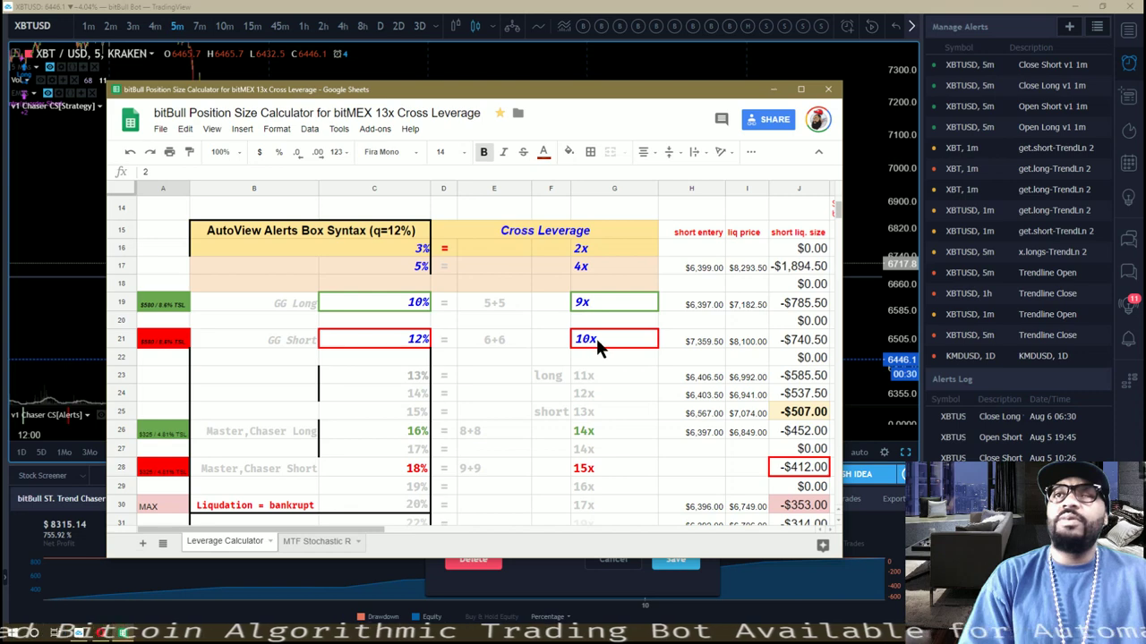
left_click(773, 89)
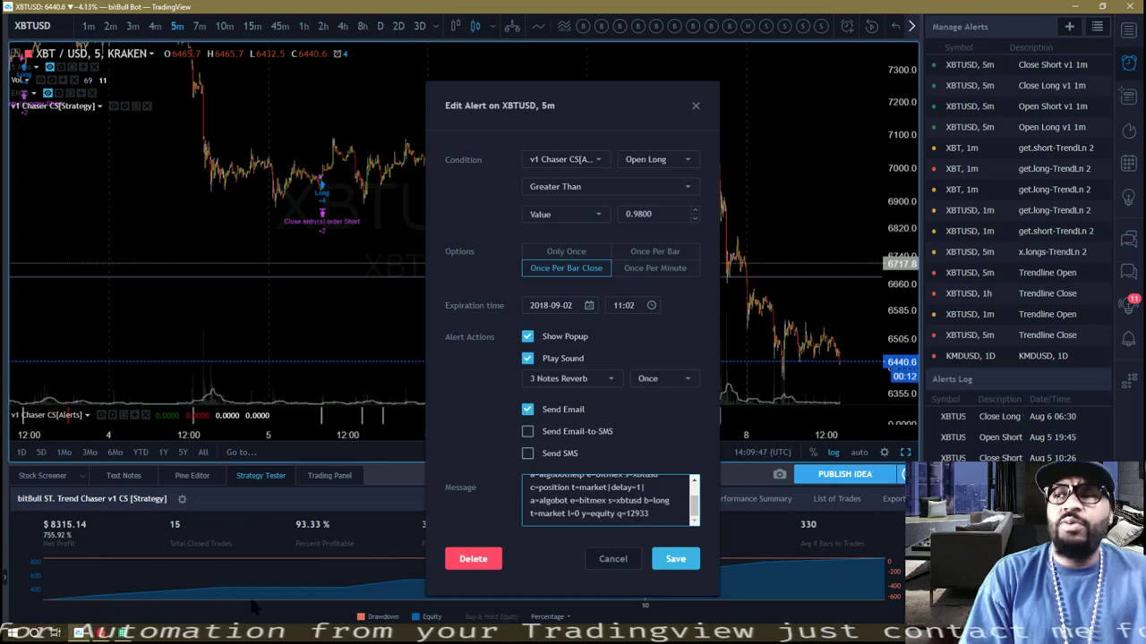
key("alt+Tab")
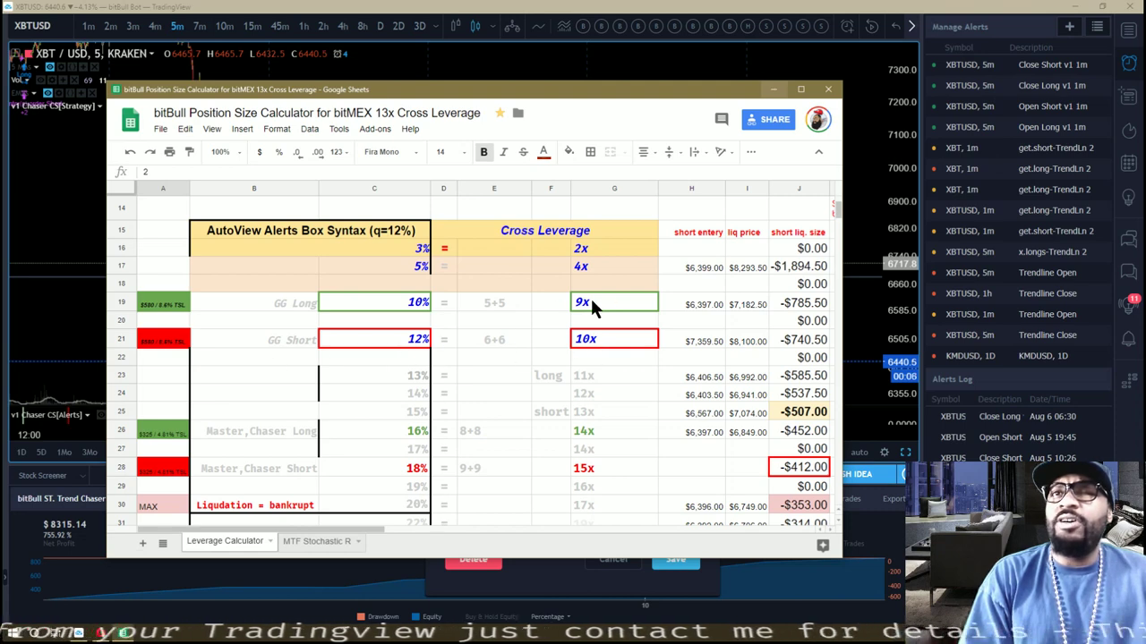
left_click(774, 88)
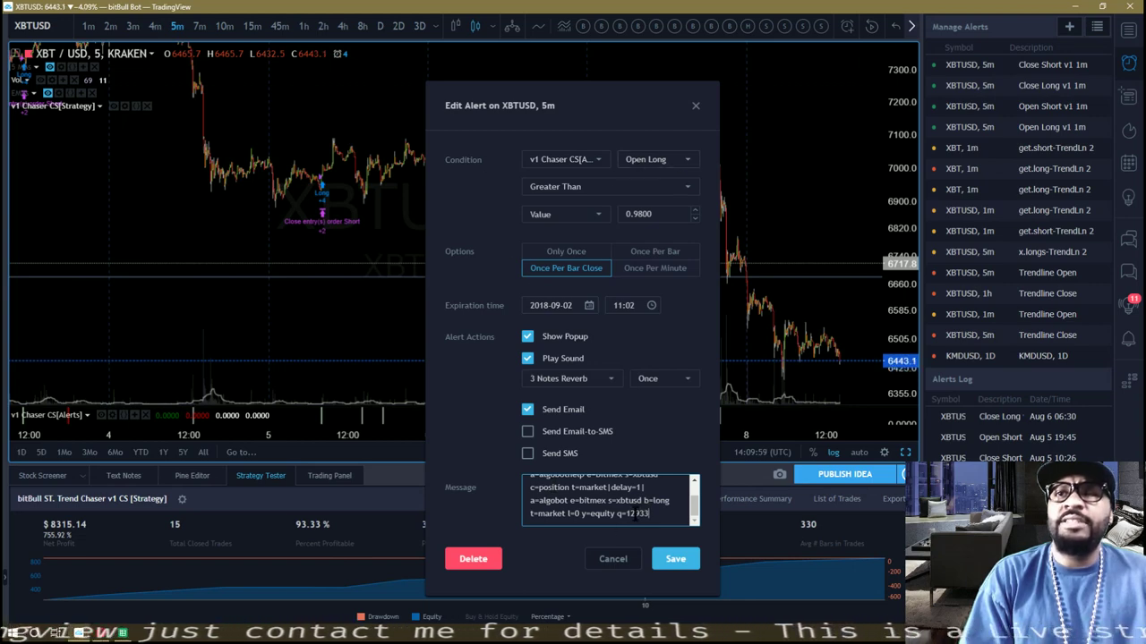
Step: Change the quantity in the Open Long alert's message to q=12555 and save the alert
left_click_drag(637, 513, 673, 513)
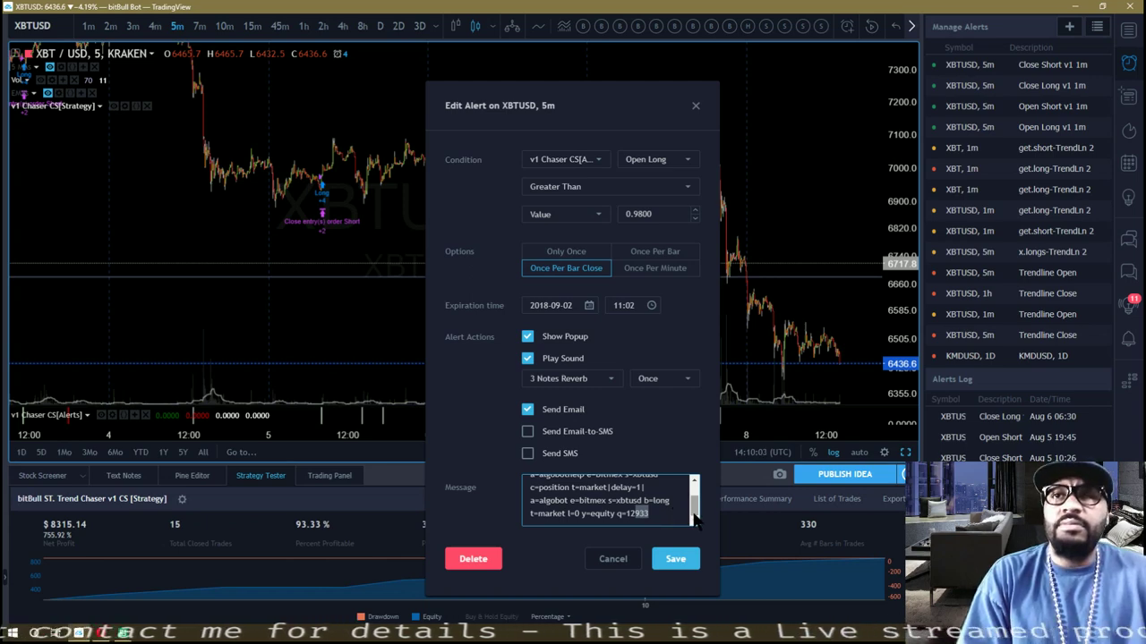
type("5")
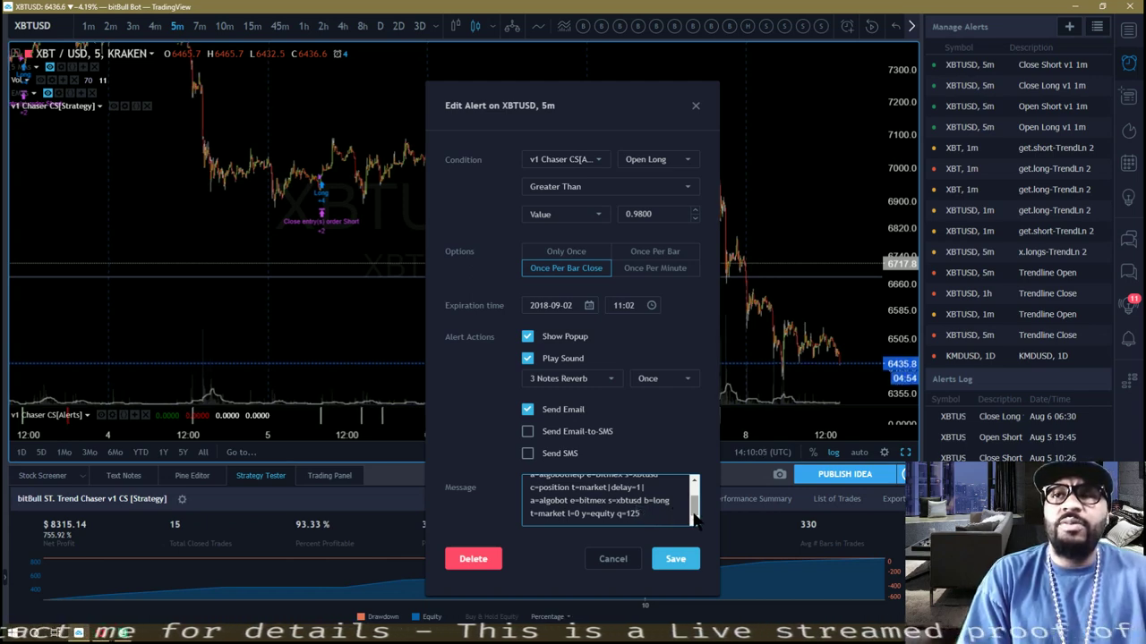
type("55")
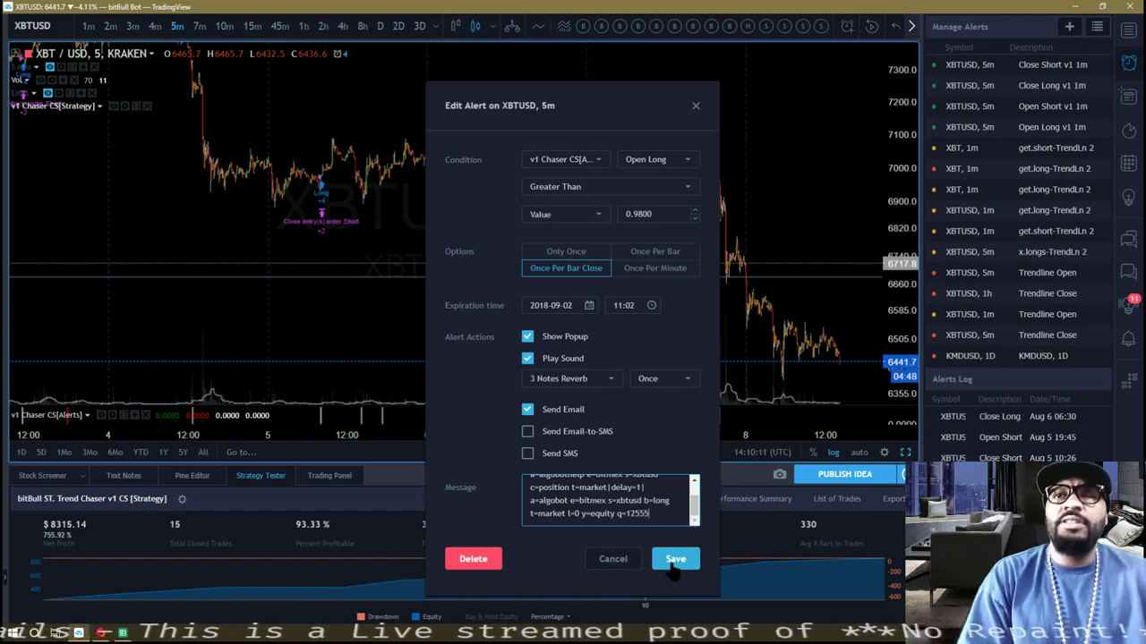
left_click(675, 560)
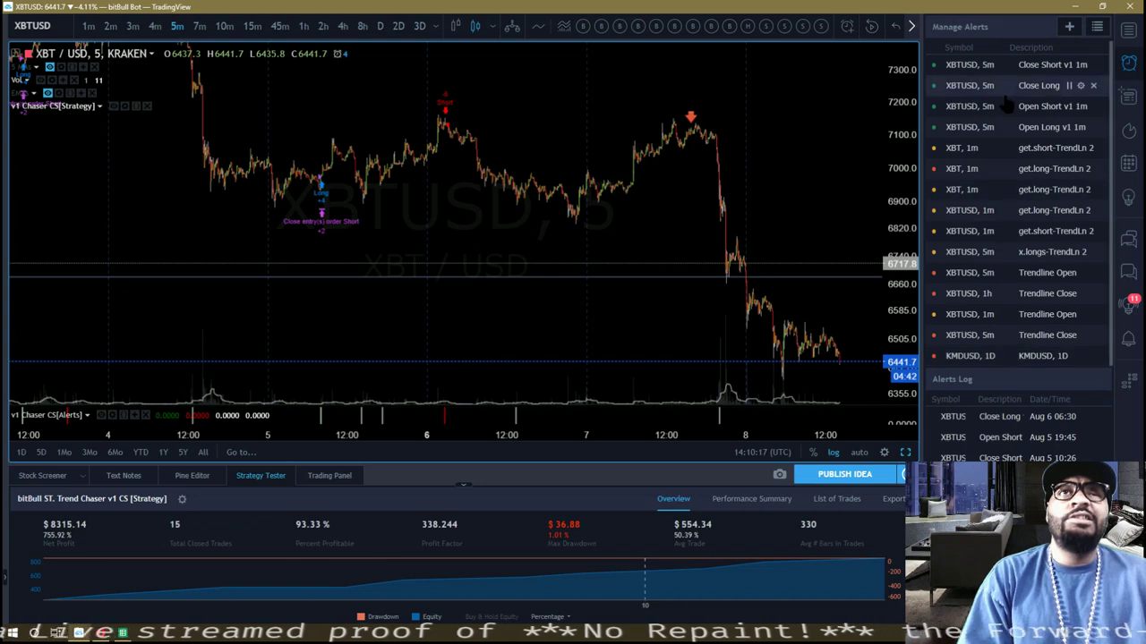
Step: Reopen the Open Long v1 1m alert, check the quantity at the end of its message and save it again
left_click(1080, 127)
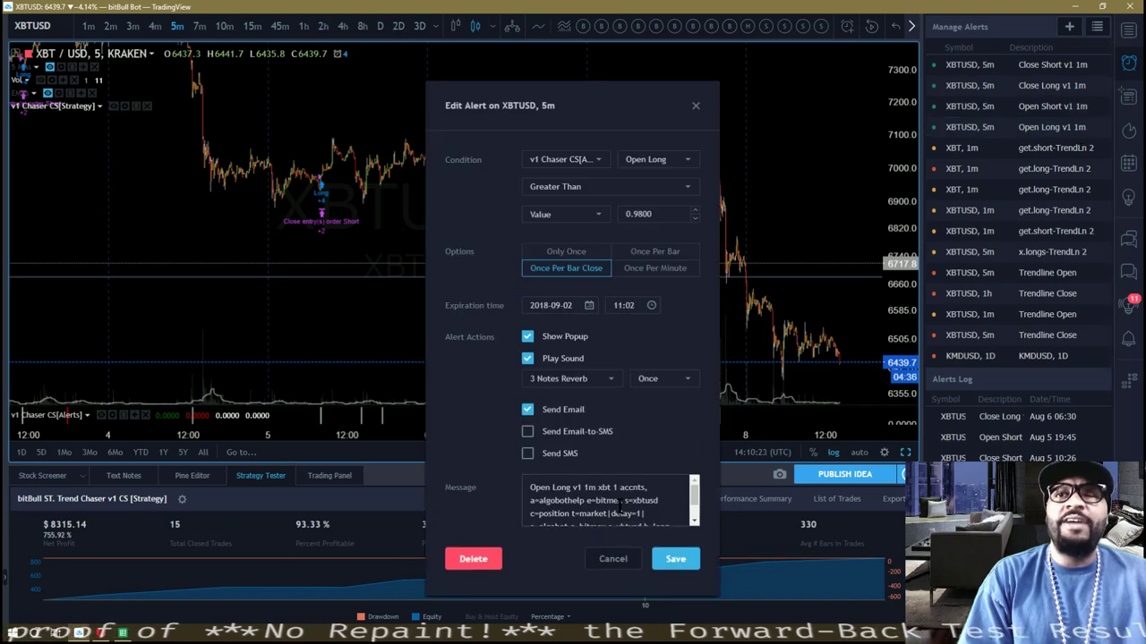
scroll(618, 506, "down", 2)
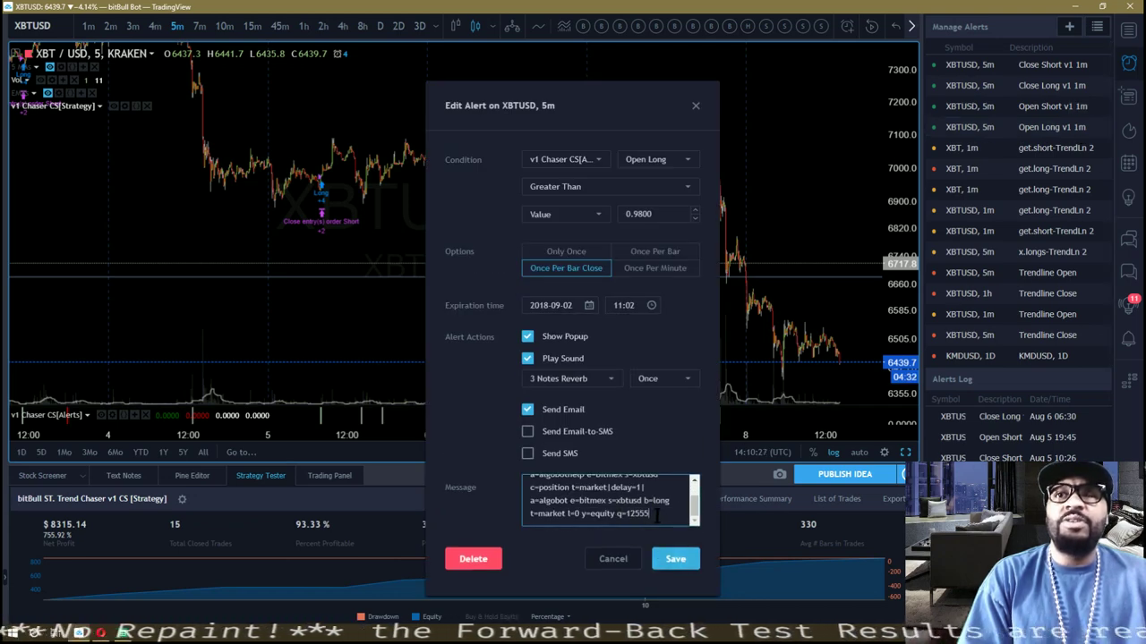
left_click(671, 560)
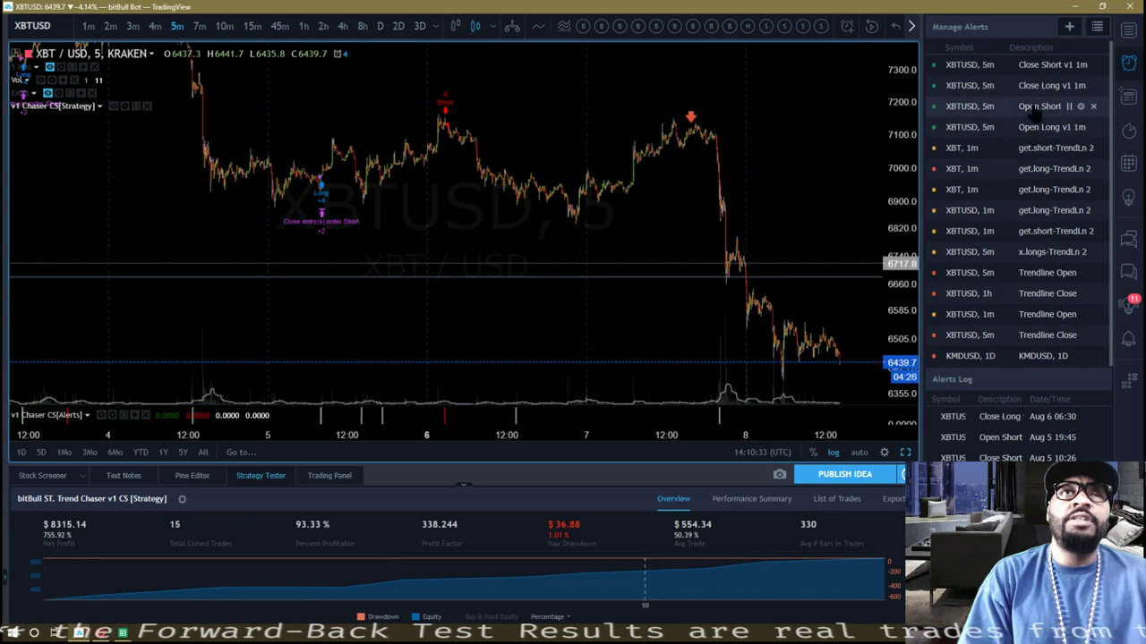
Step: Edit the Open Short v1 1m alert, set its message quantity to q=12955, save it and hide the alerts list
left_click(1080, 106)
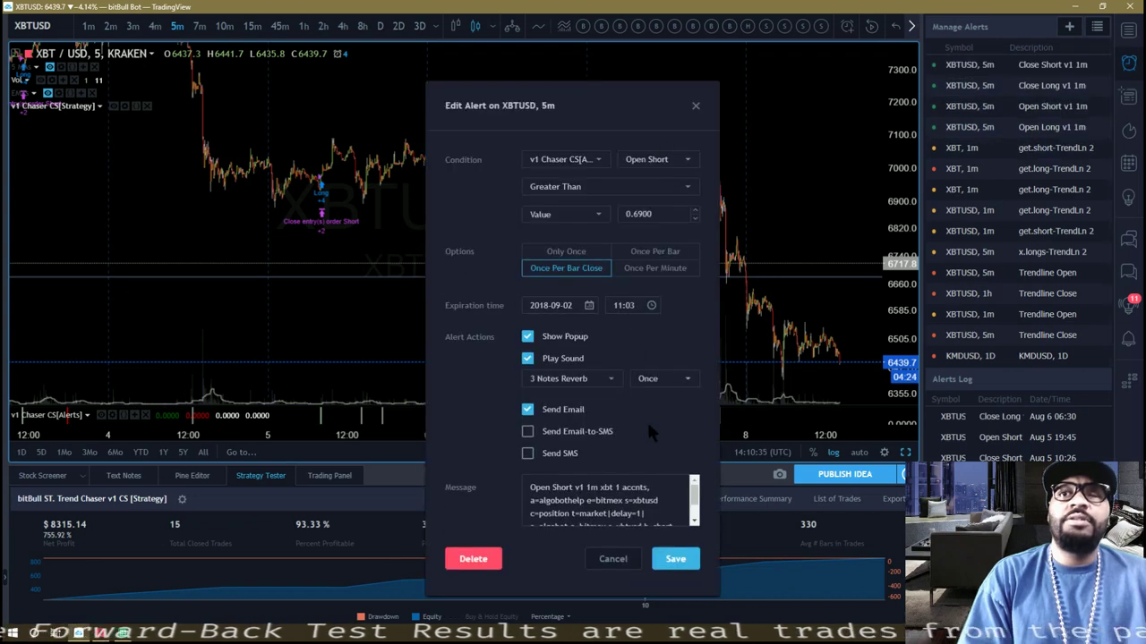
scroll(632, 515, "down", 2)
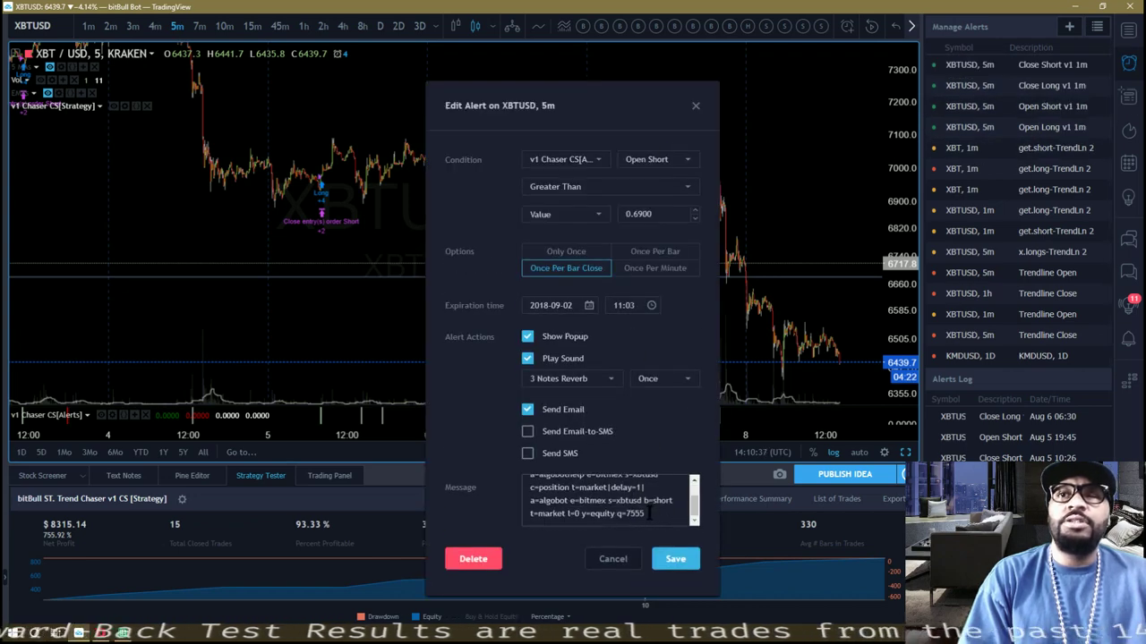
left_click(649, 513)
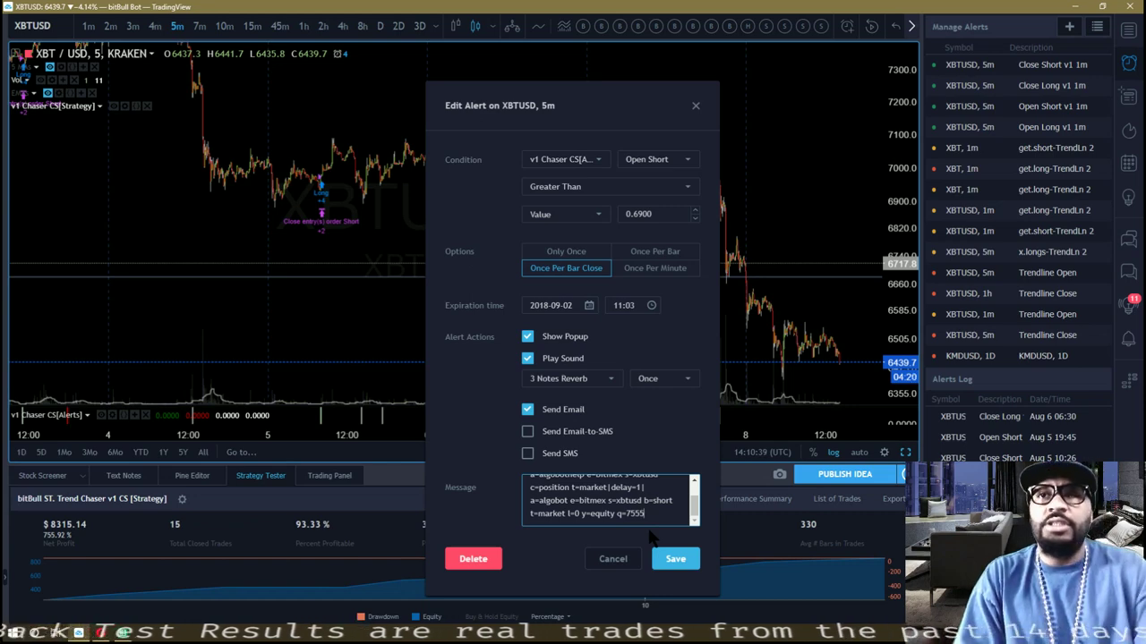
key("BackSpace")
key("BackSpace")
key("BackSpace")
key("BackSpace")
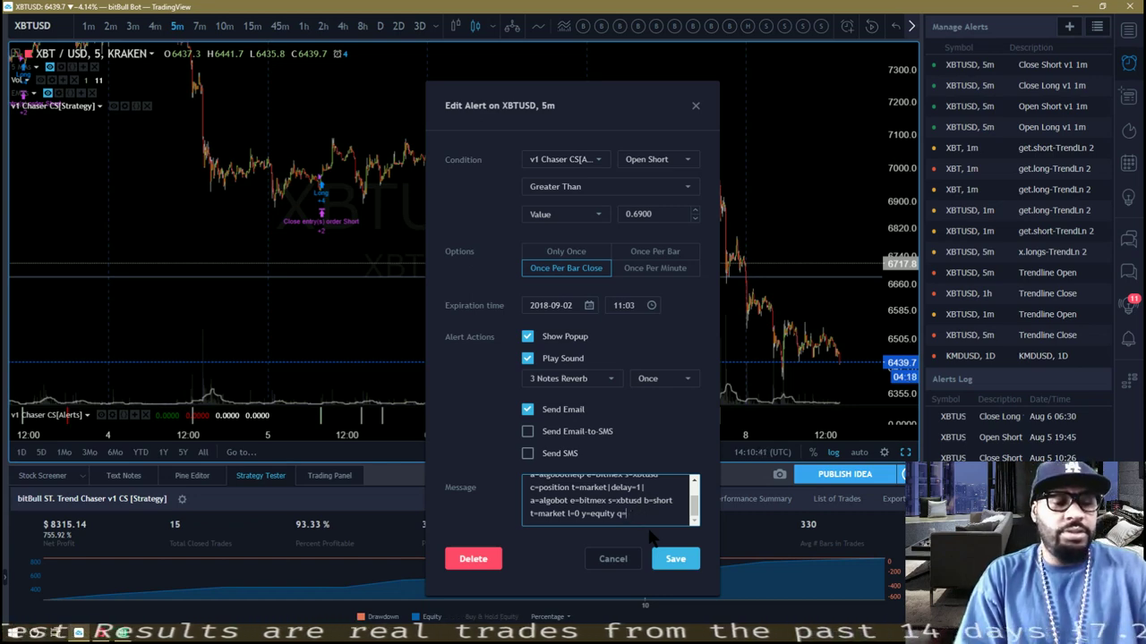
type("12955")
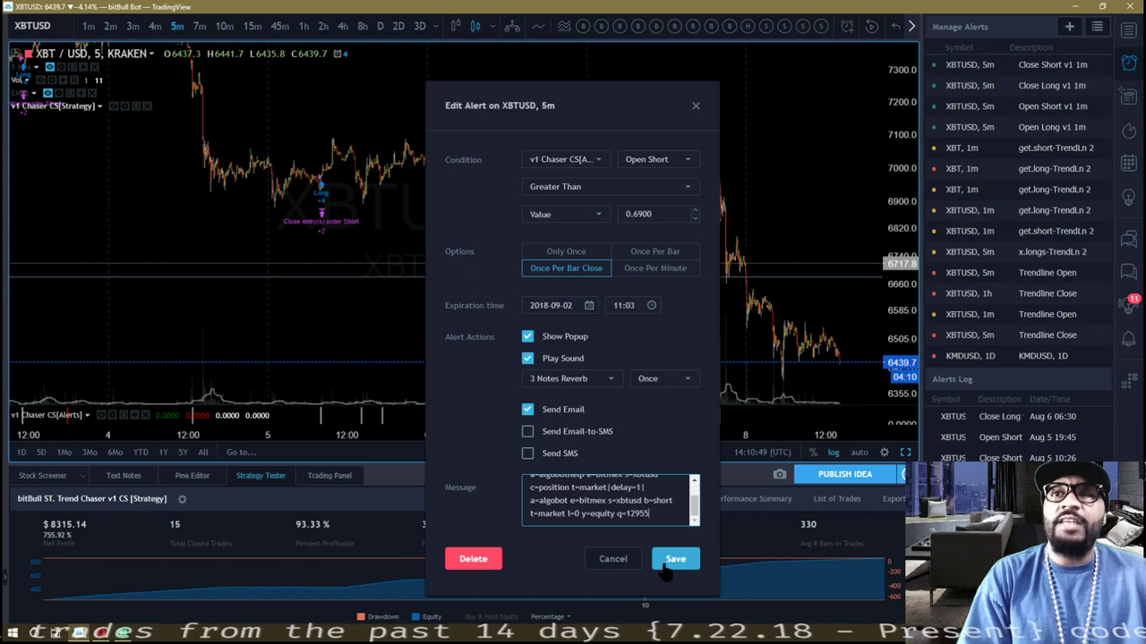
left_click(665, 569)
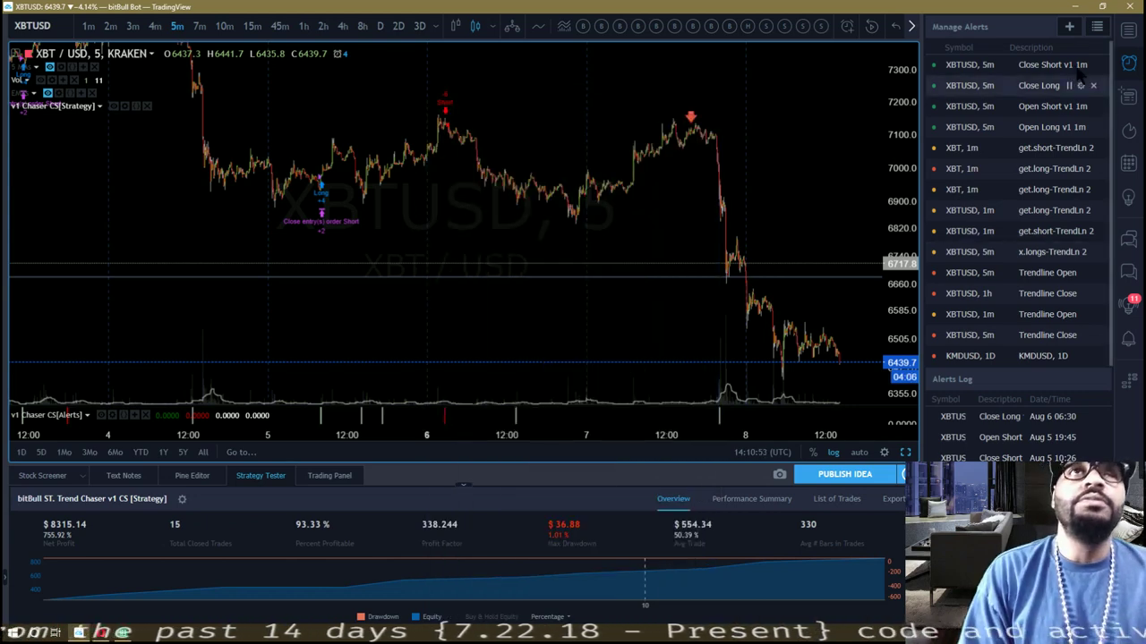
left_click(1131, 67)
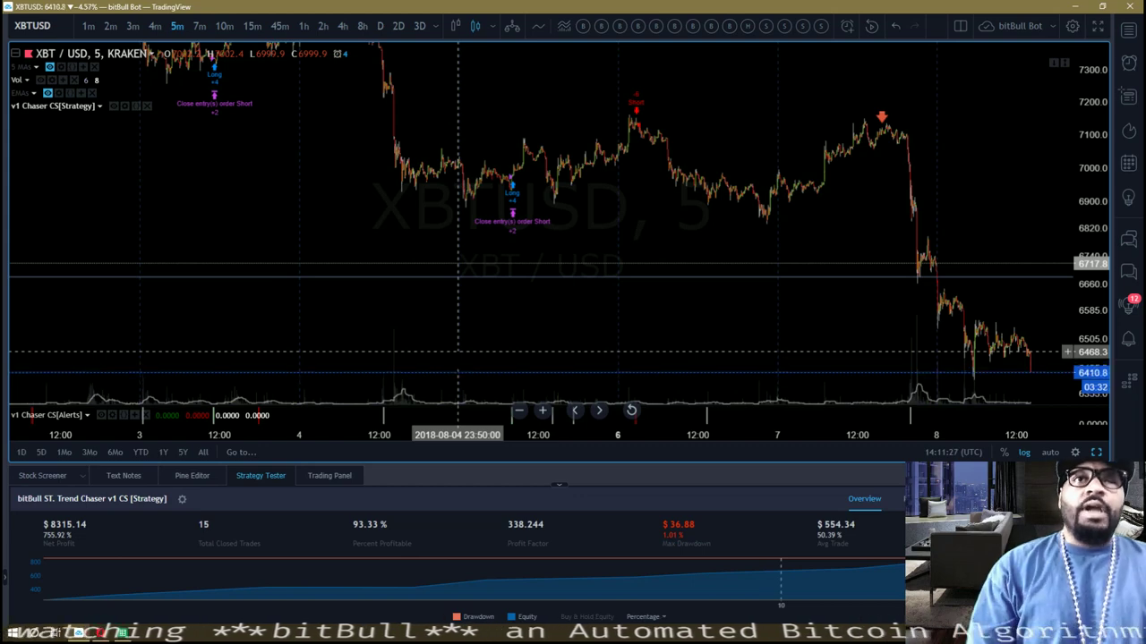
Step: Switch to the Chrome browser and look through the Gaming Series laptop listing on the ASUS website
left_click(1102, 8)
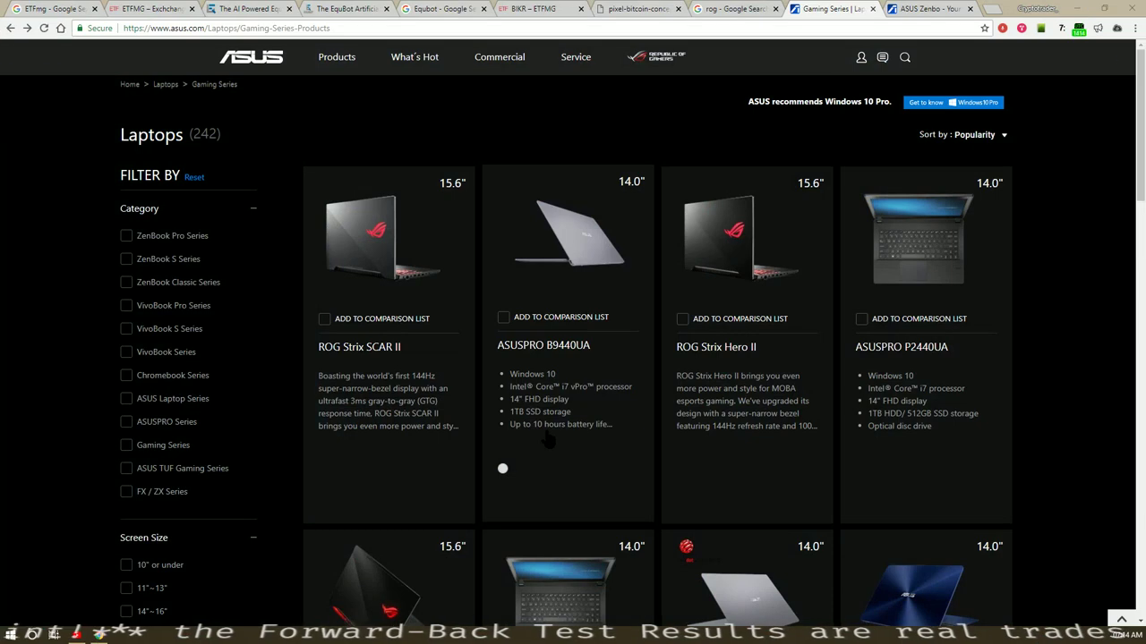
scroll(548, 438, "down", 3)
scroll(547, 439, "down", 3)
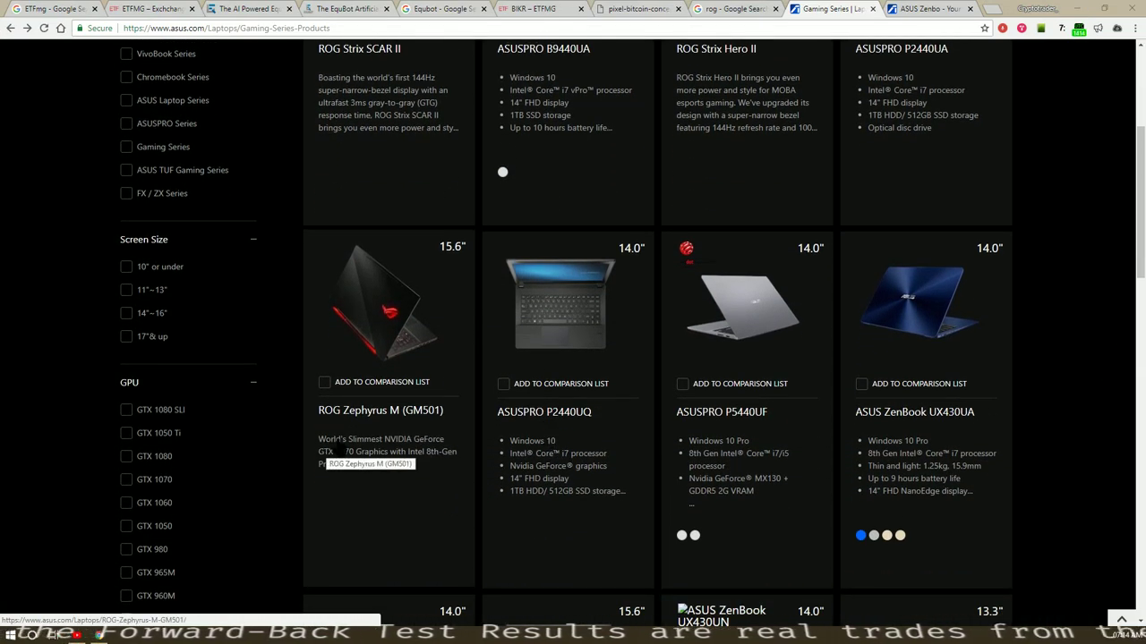
scroll(333, 507, "up", 5)
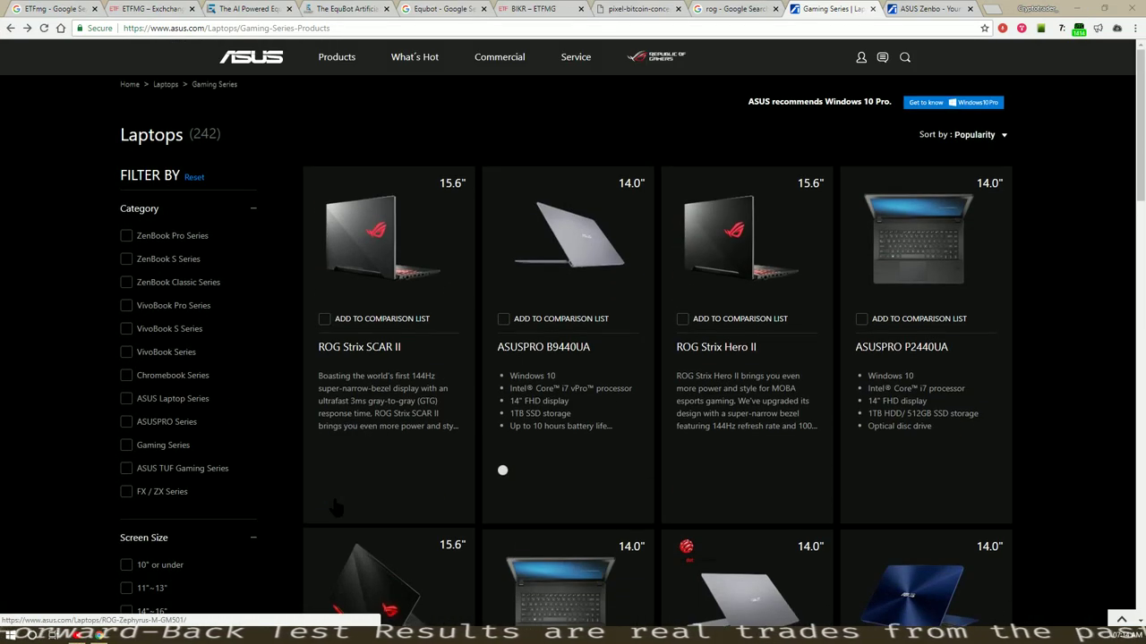